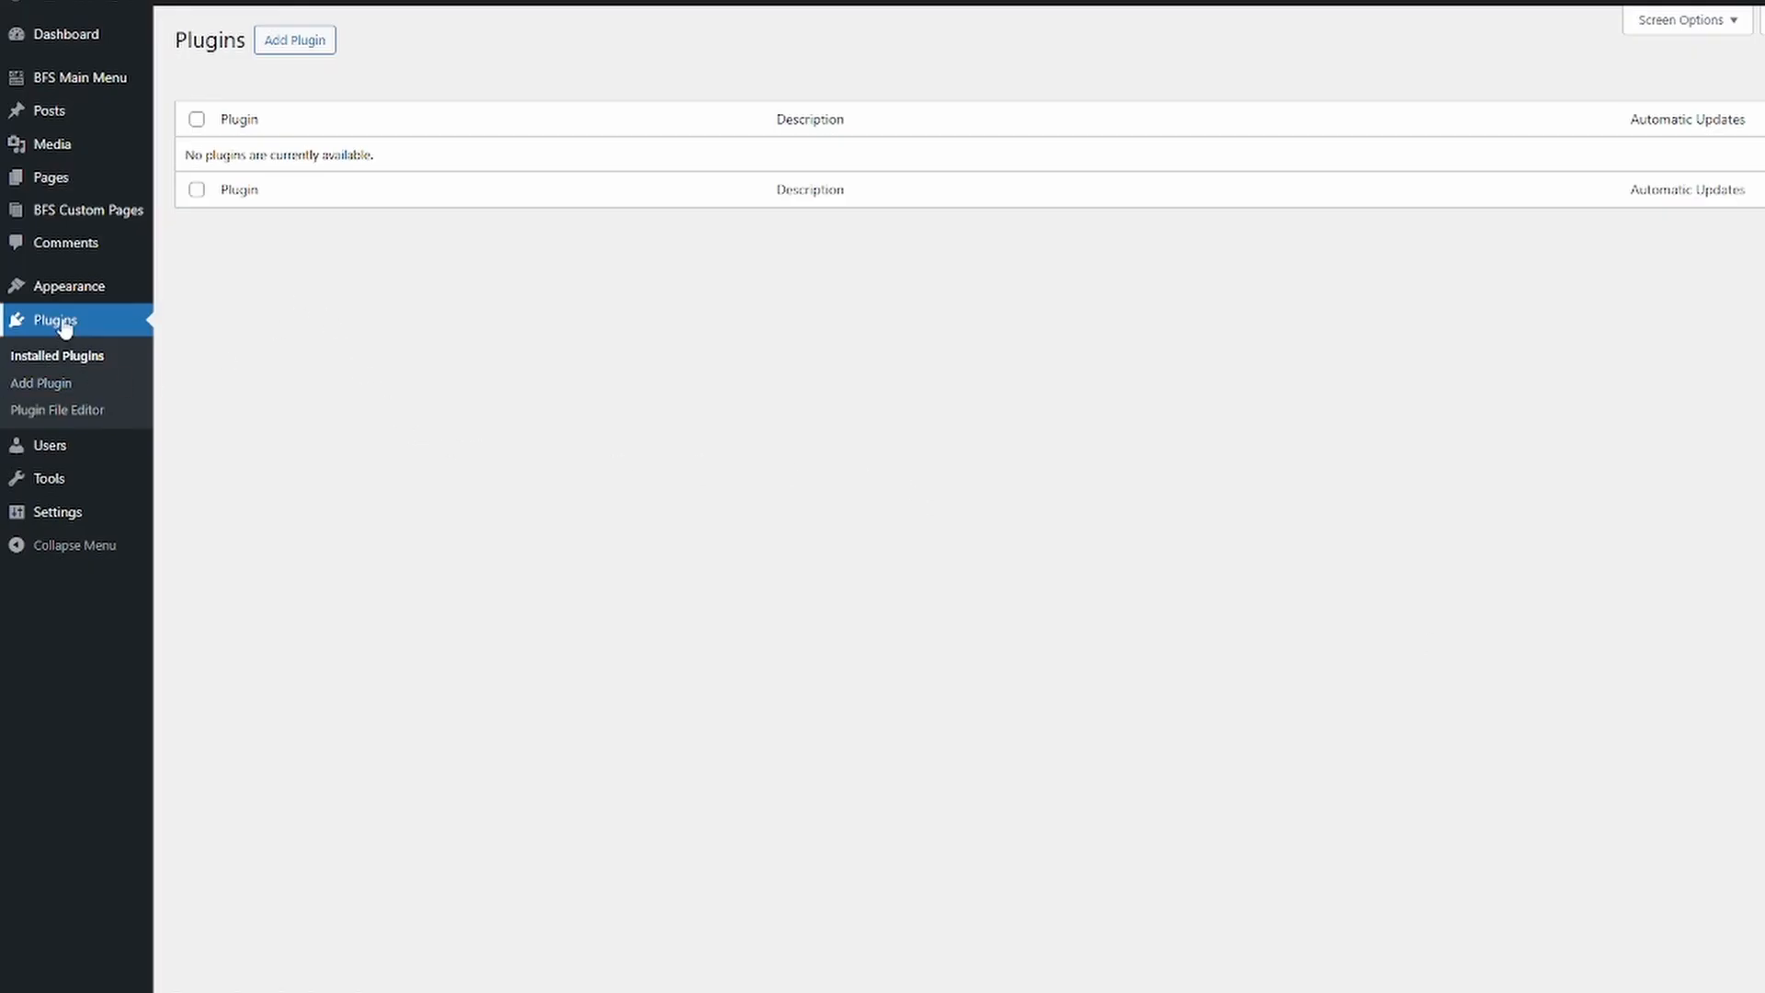
Step: Upload triad-testimonials.zip as a new plugin, install it and activate it
{"action": "left_click", "coordinate": [296, 46]}
{"action": "left_click", "coordinate": [345, 44]}
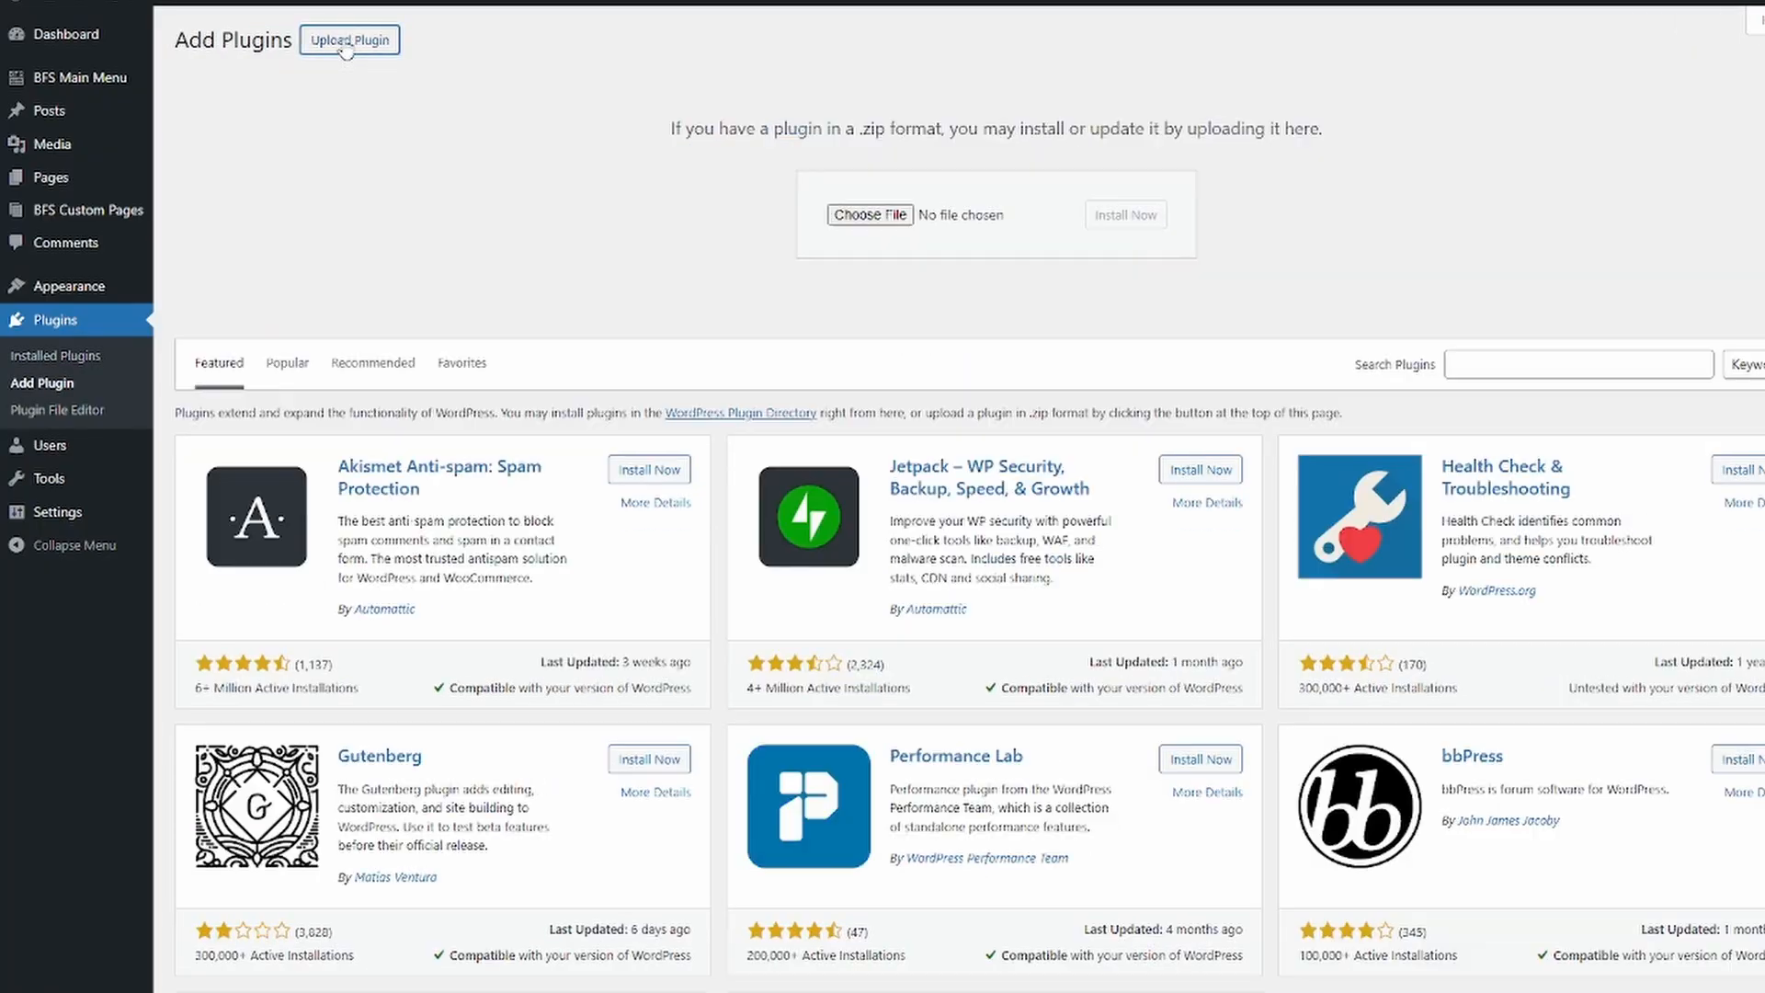
{"action": "left_click", "coordinate": [871, 215]}
{"action": "left_click", "coordinate": [244, 121]}
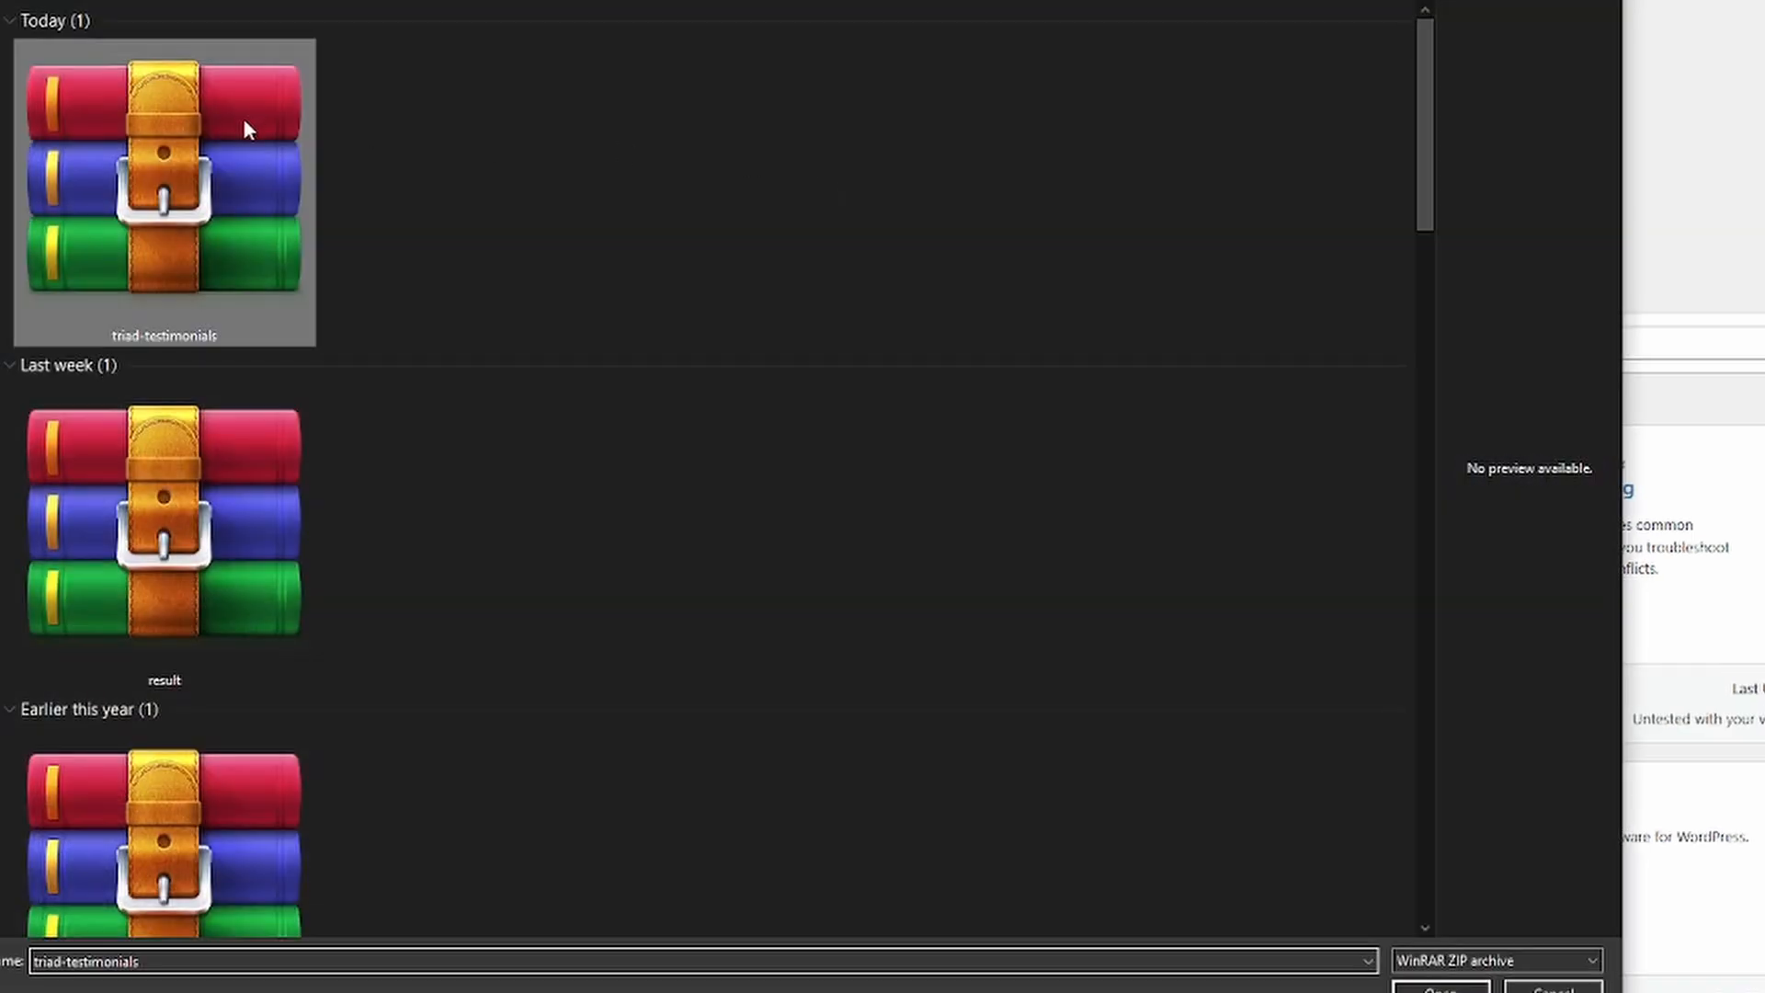
{"action": "left_click", "coordinate": [1441, 988]}
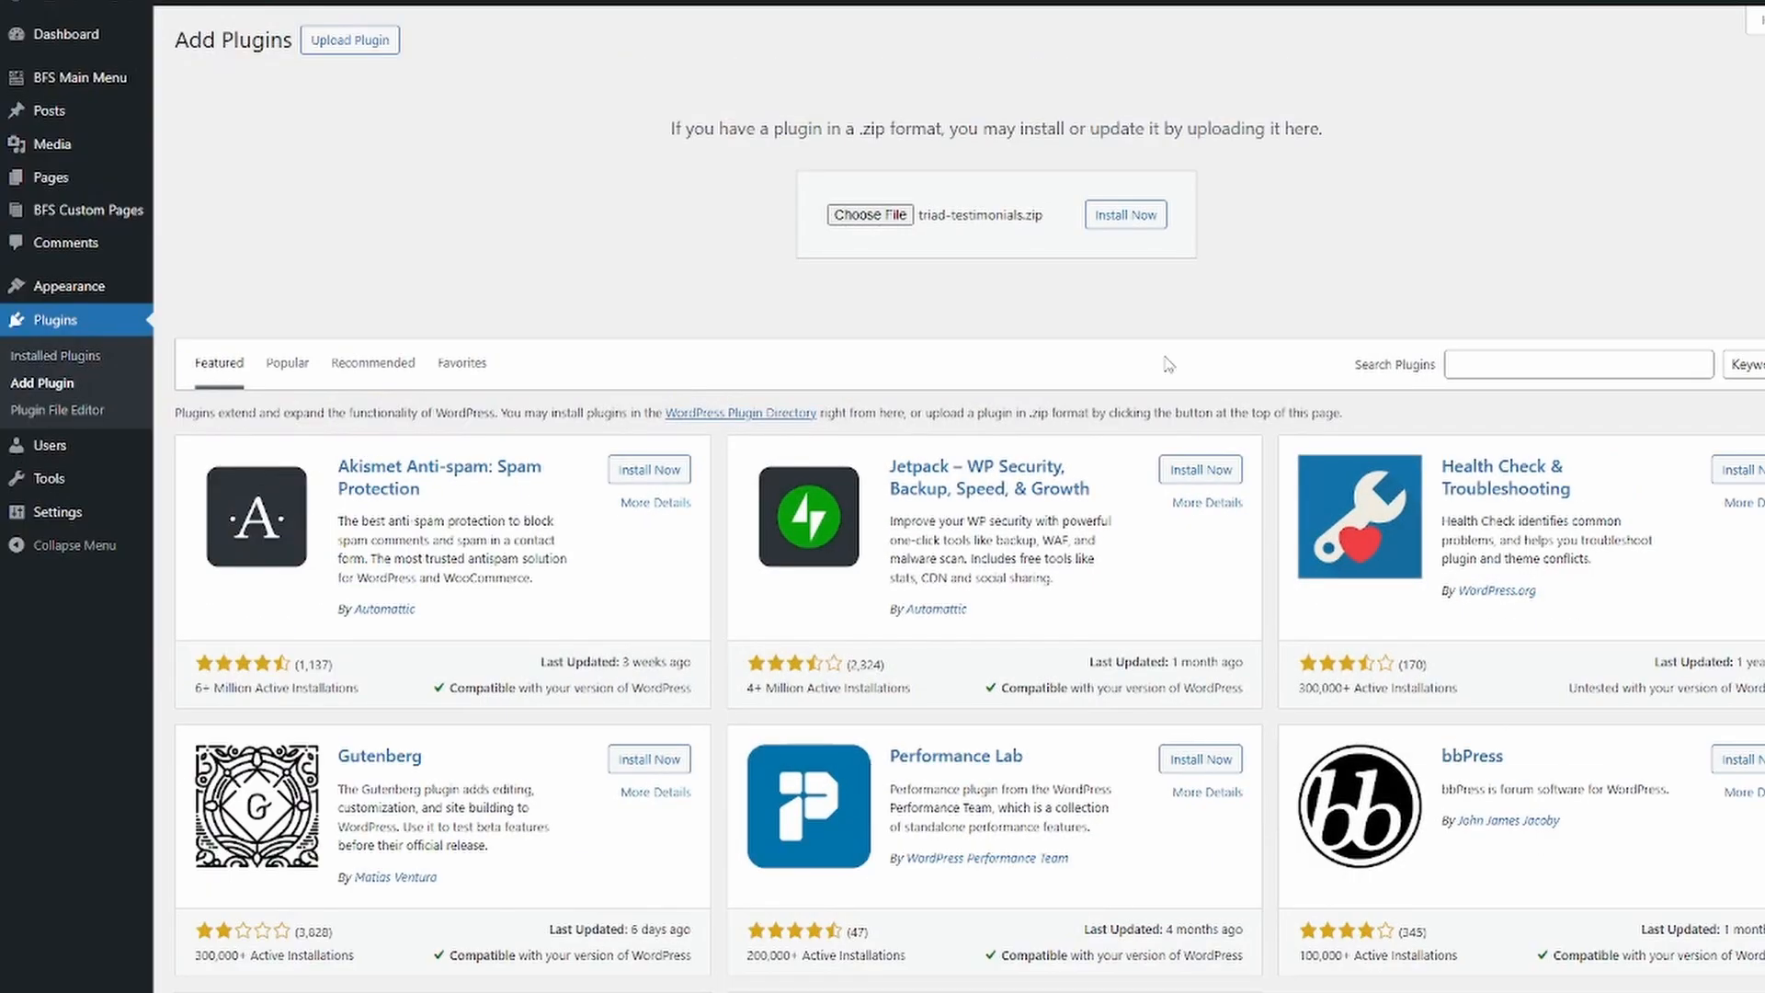
{"action": "left_click", "coordinate": [1148, 226]}
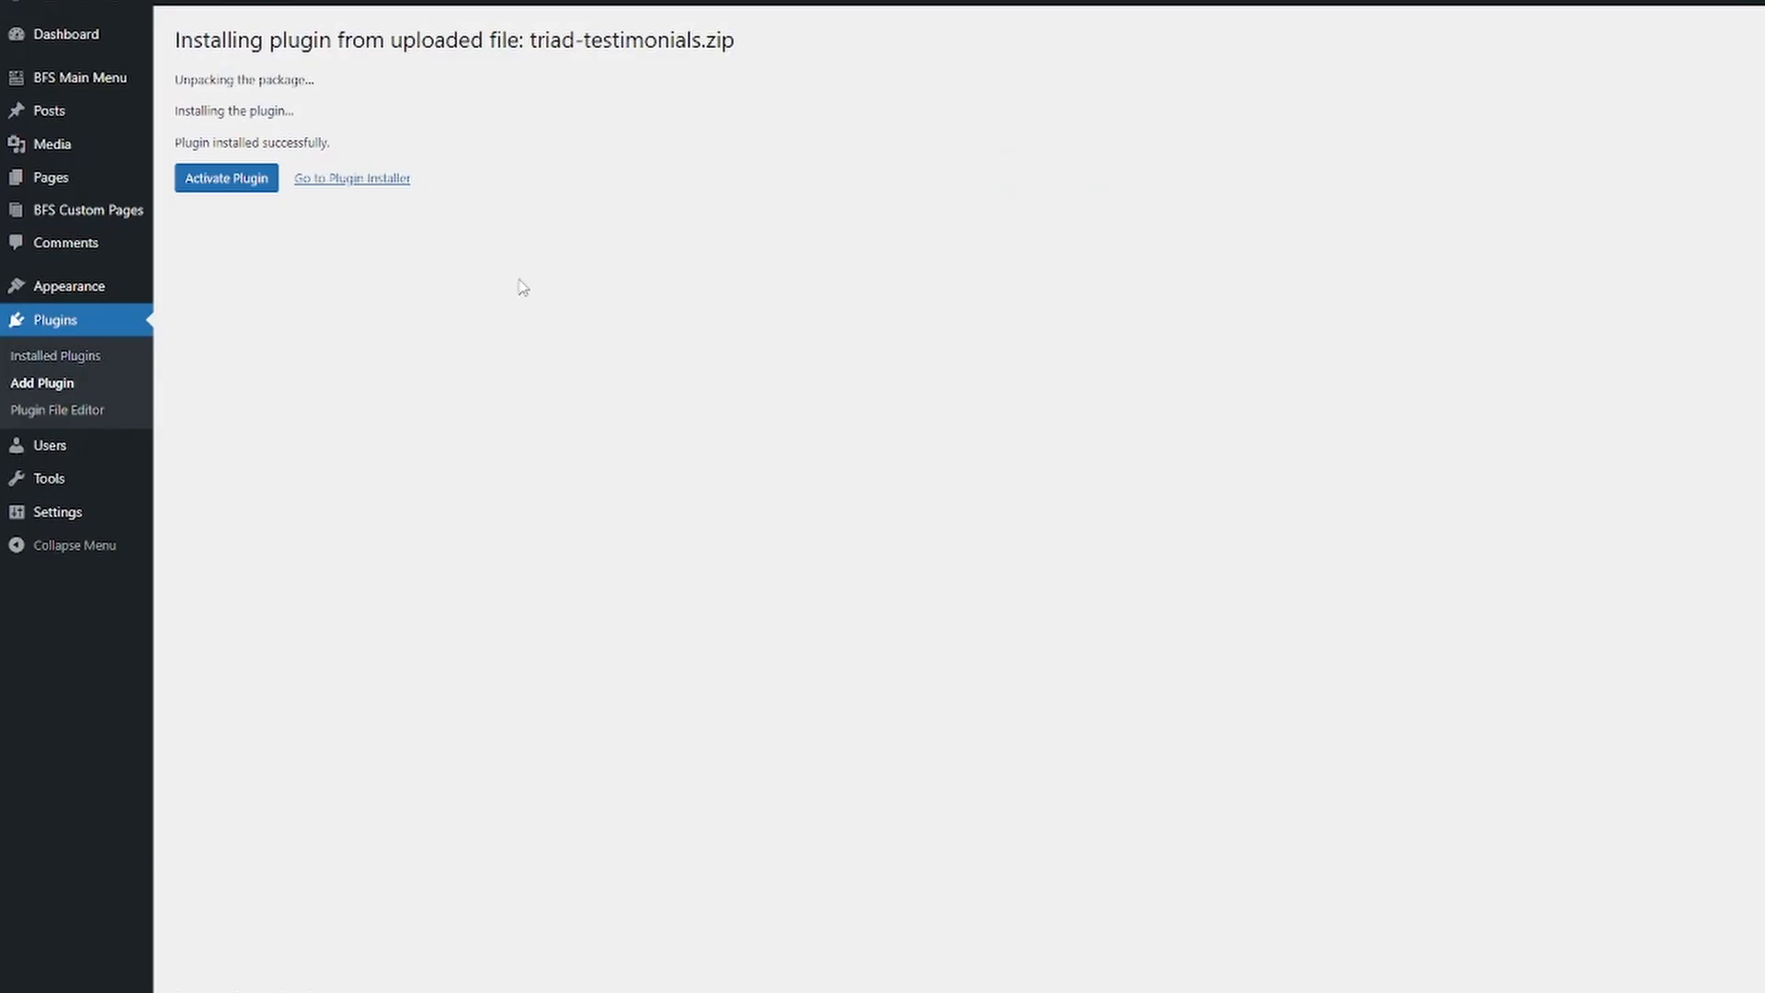
{"action": "left_click", "coordinate": [227, 184]}
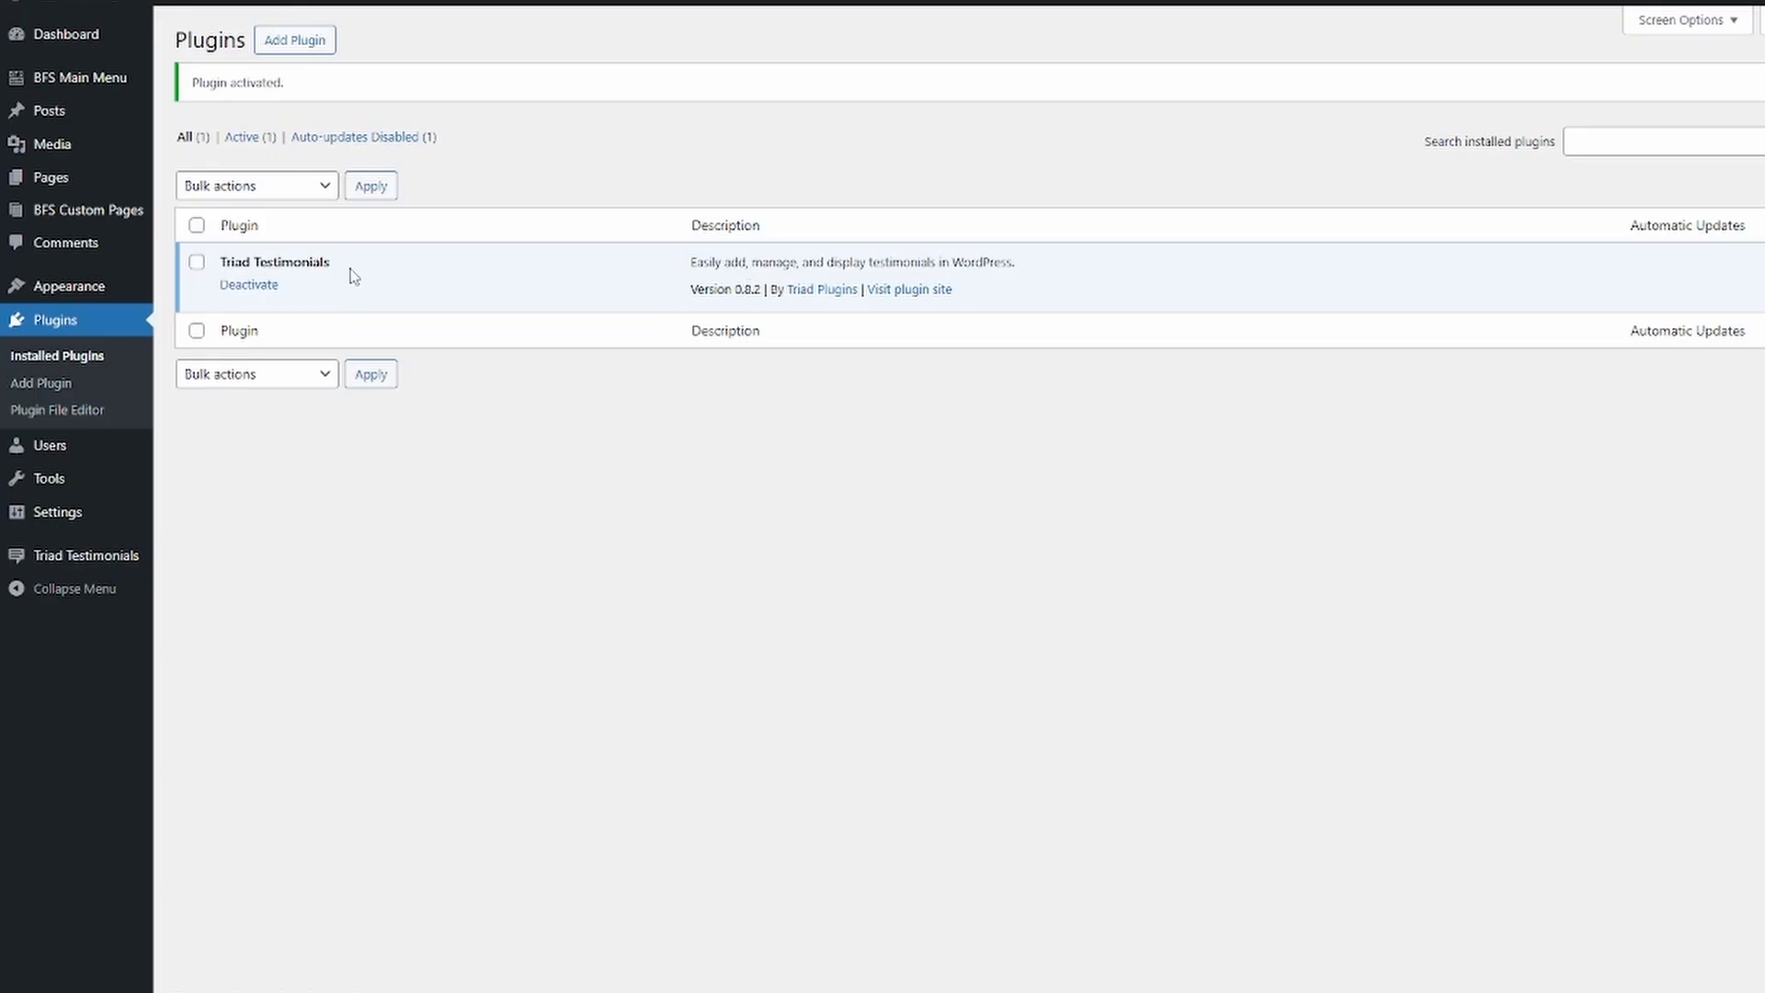
Step: Open Triad Testimonials and install its example testimonials
{"action": "mouse_move", "coordinate": [68, 567]}
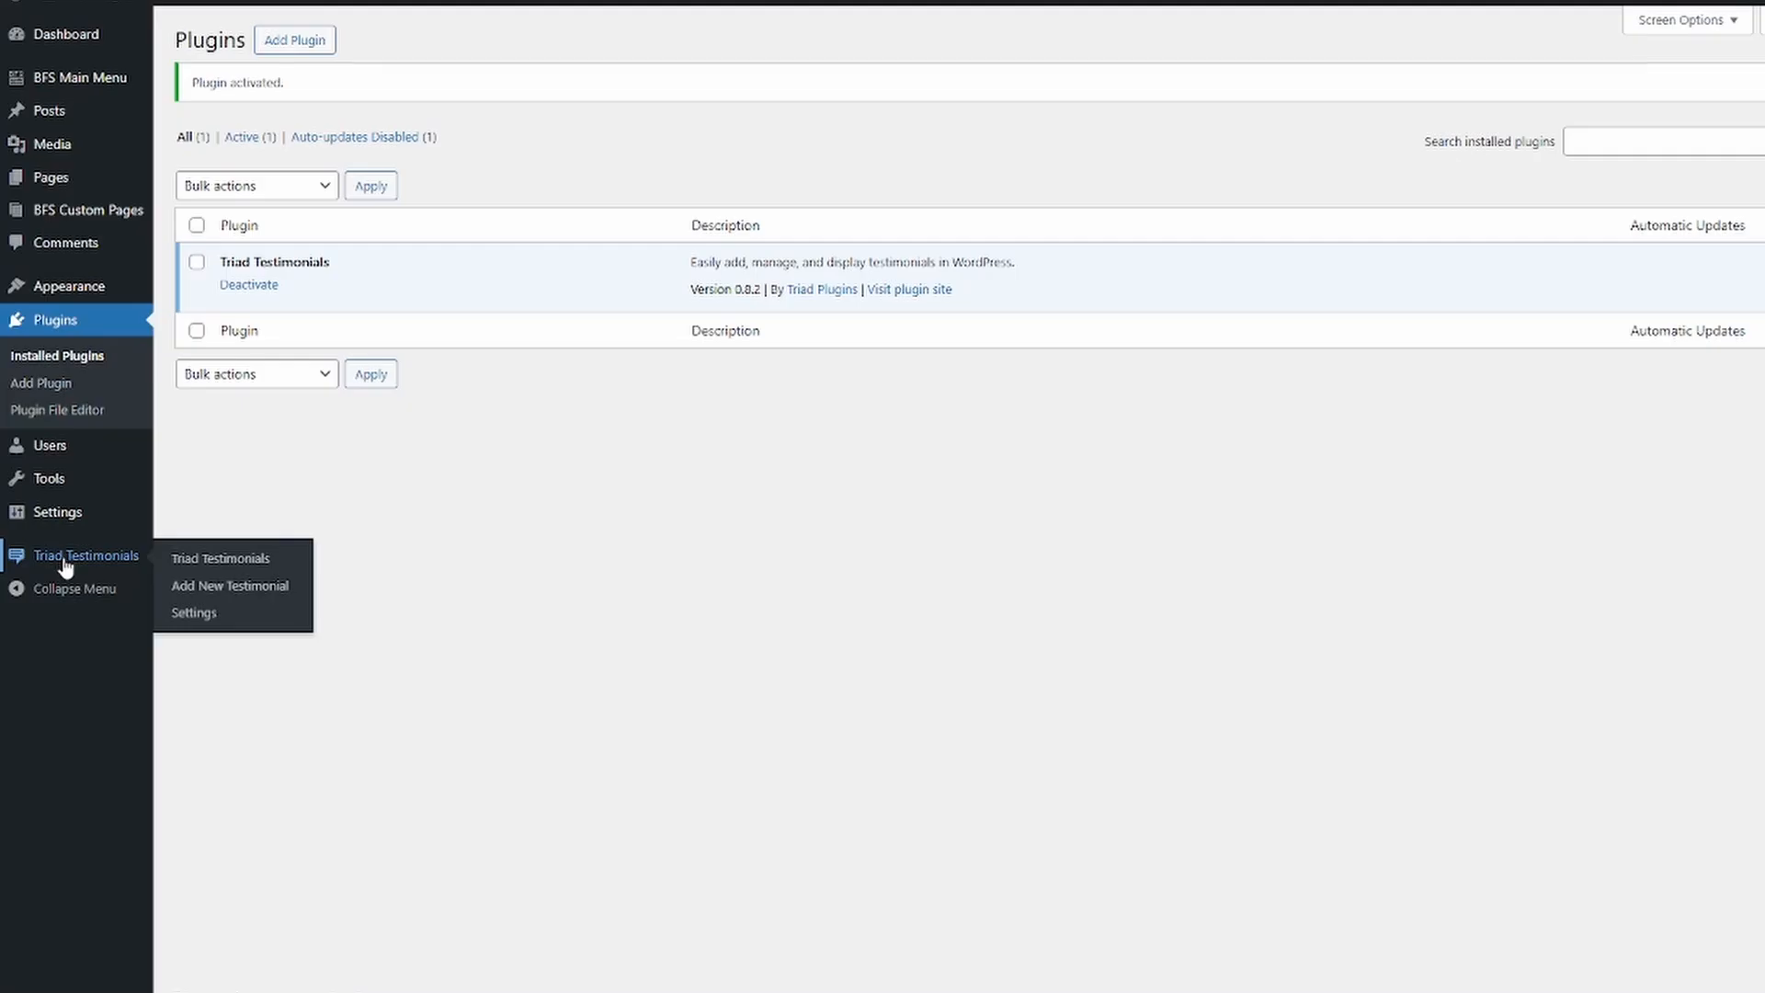
{"action": "left_click", "coordinate": [66, 560]}
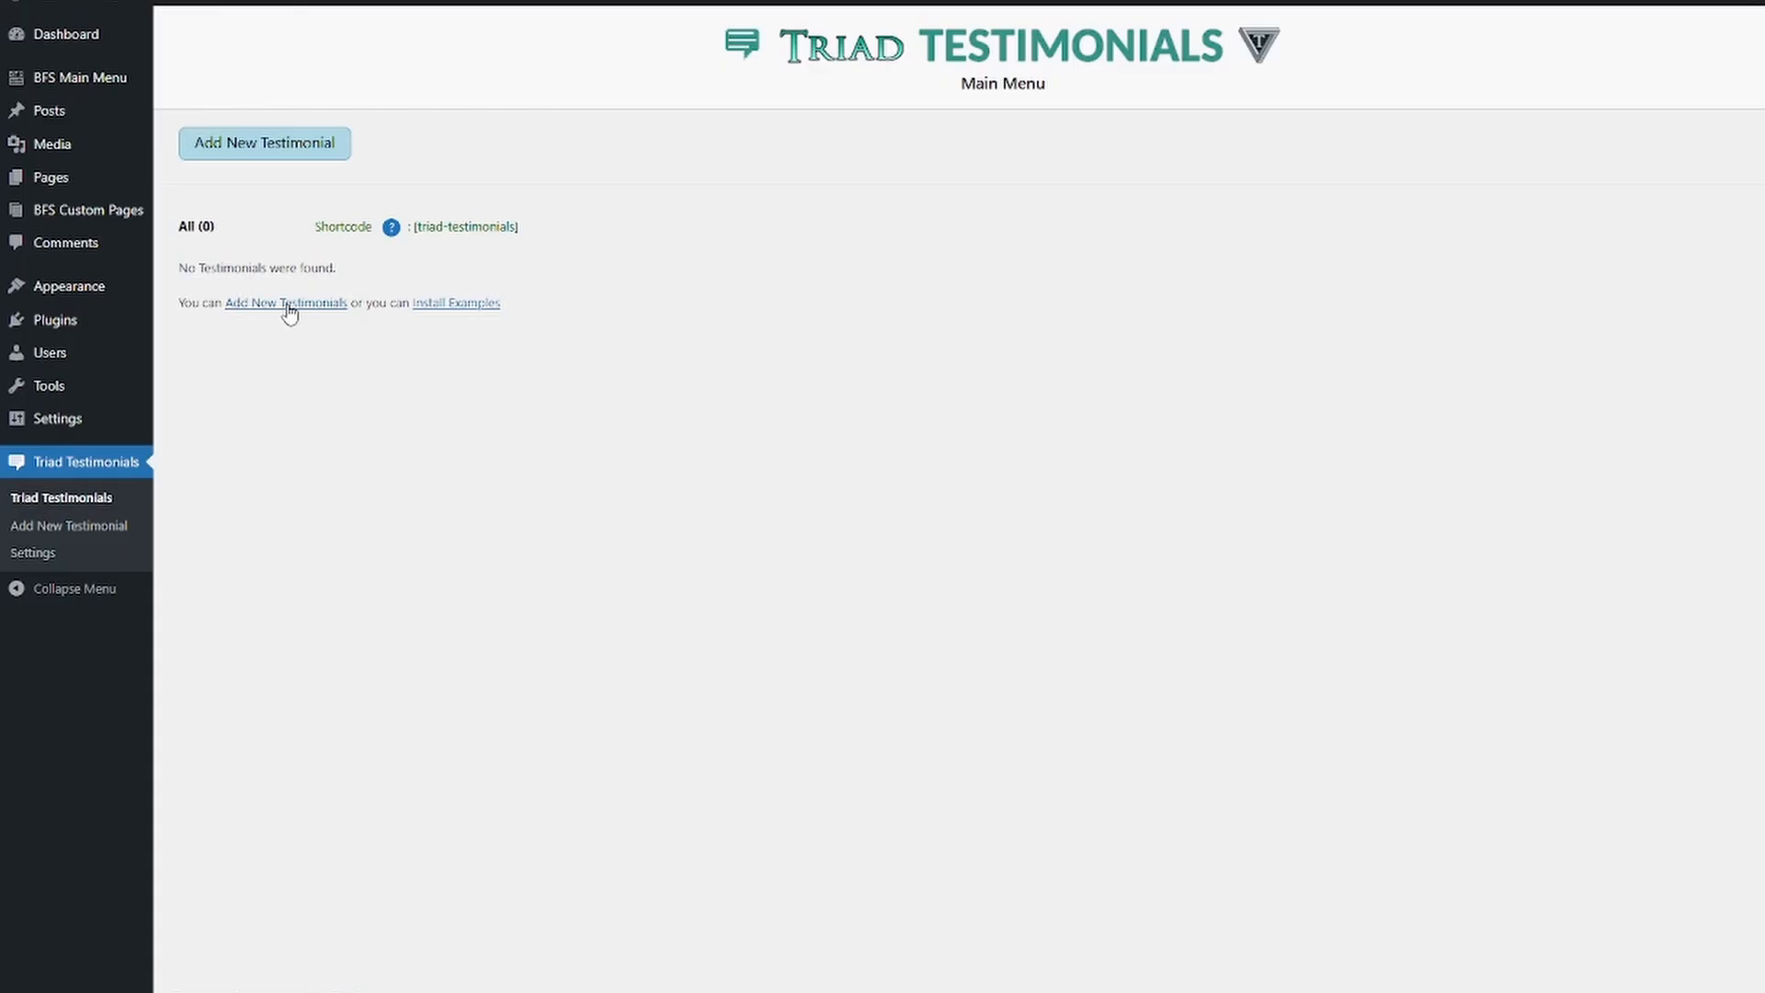
{"action": "left_click", "coordinate": [433, 311]}
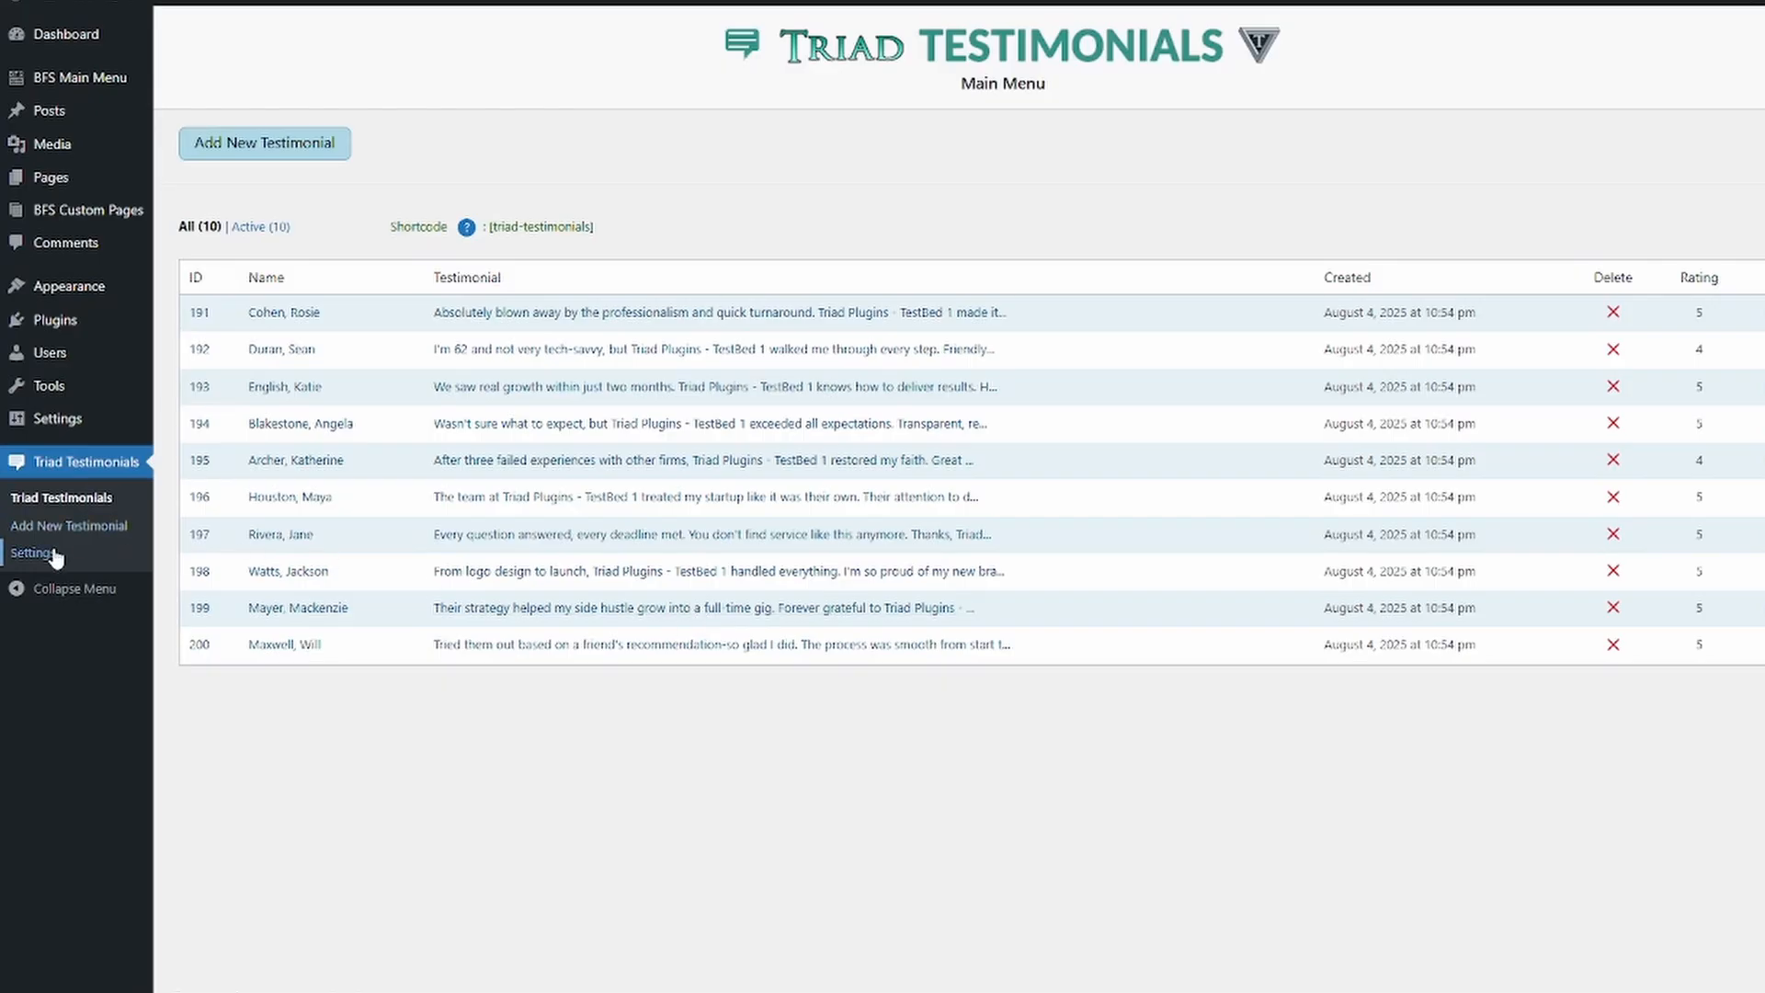
Step: Add a new testimonial with first name Triad, last name Plugins, rating 5 and the text EXAMPLE TEXT
{"action": "left_click", "coordinate": [242, 145]}
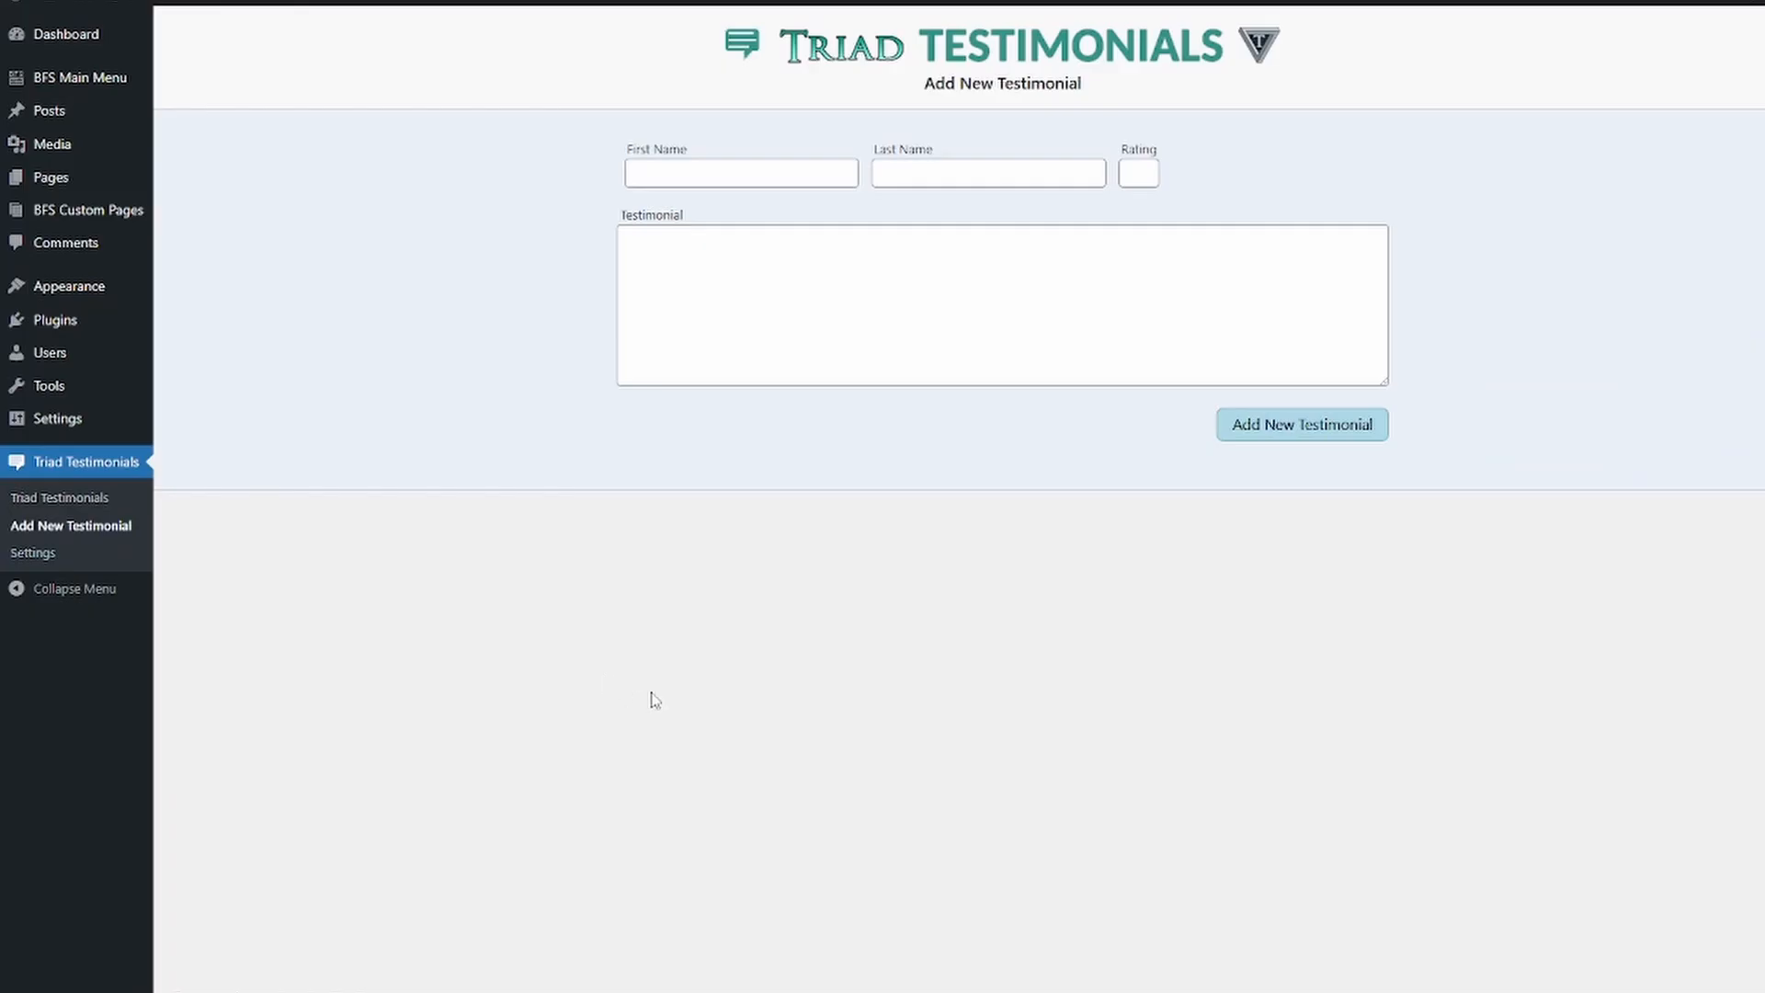
{"action": "left_click", "coordinate": [748, 166]}
{"action": "type", "text": "Trtia"}
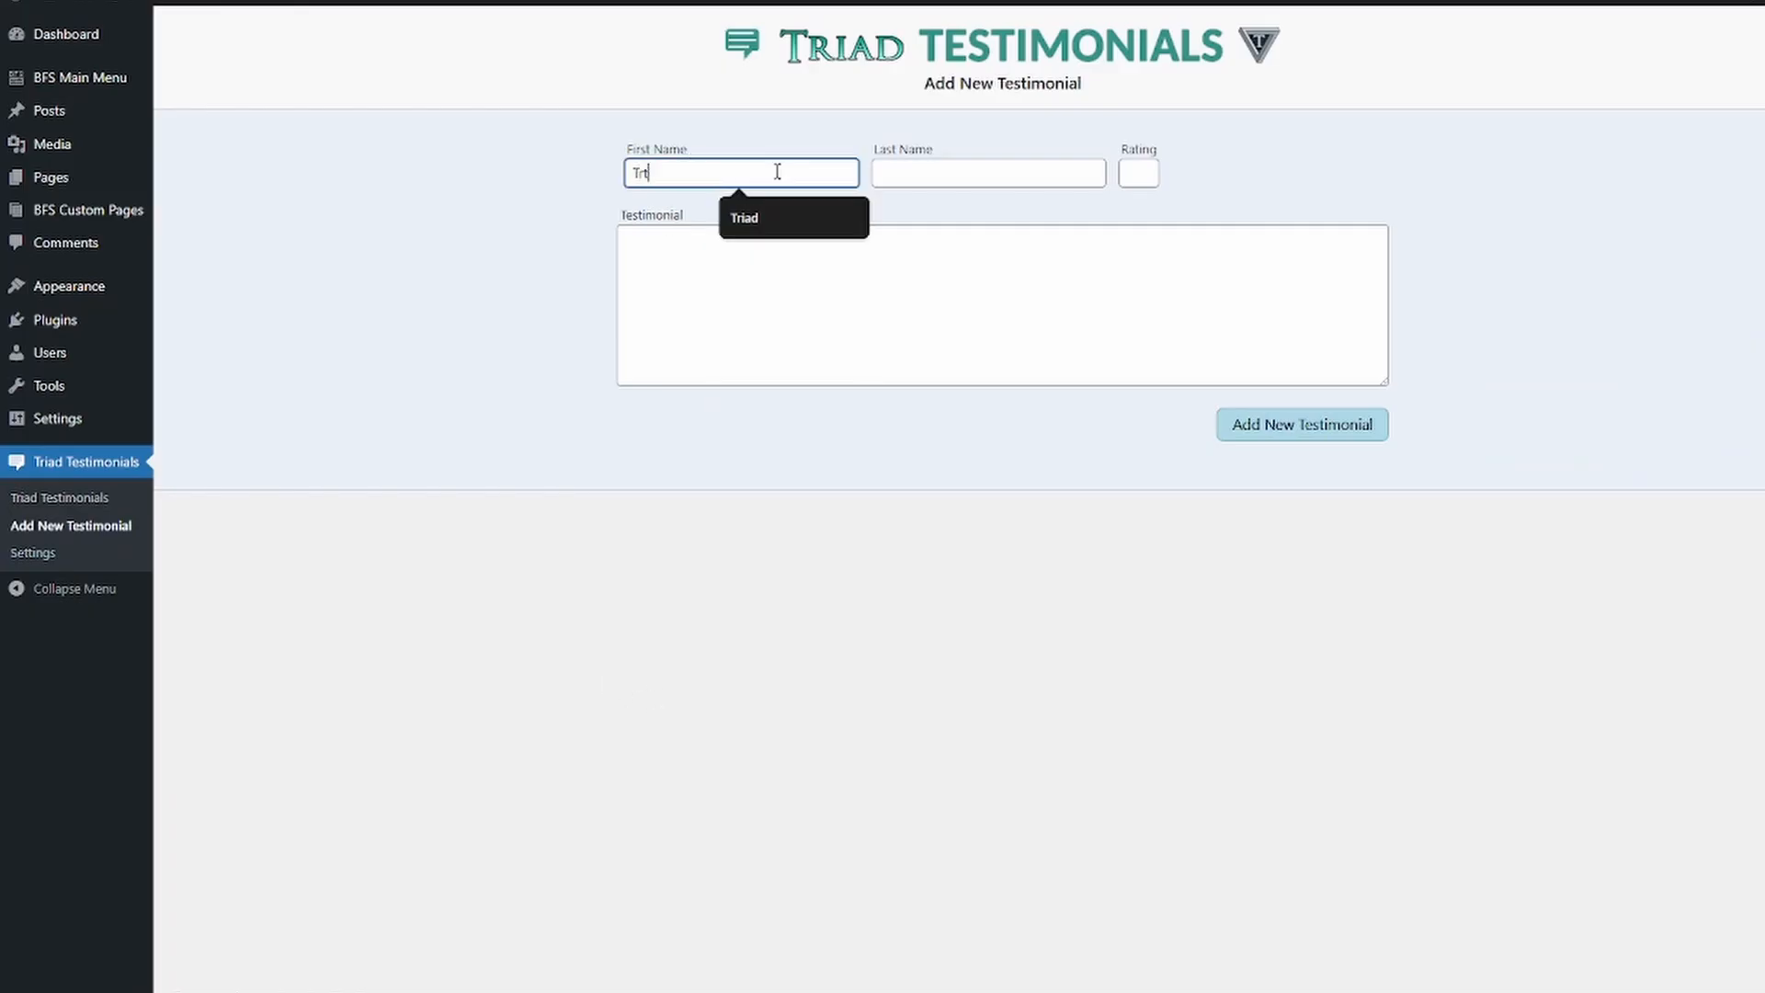
{"action": "key", "text": "BackSpace"}
{"action": "type", "text": "iad"}
{"action": "key", "text": "Tab"}
{"action": "type", "text": "Plugins"}
{"action": "key", "text": "Tab"}
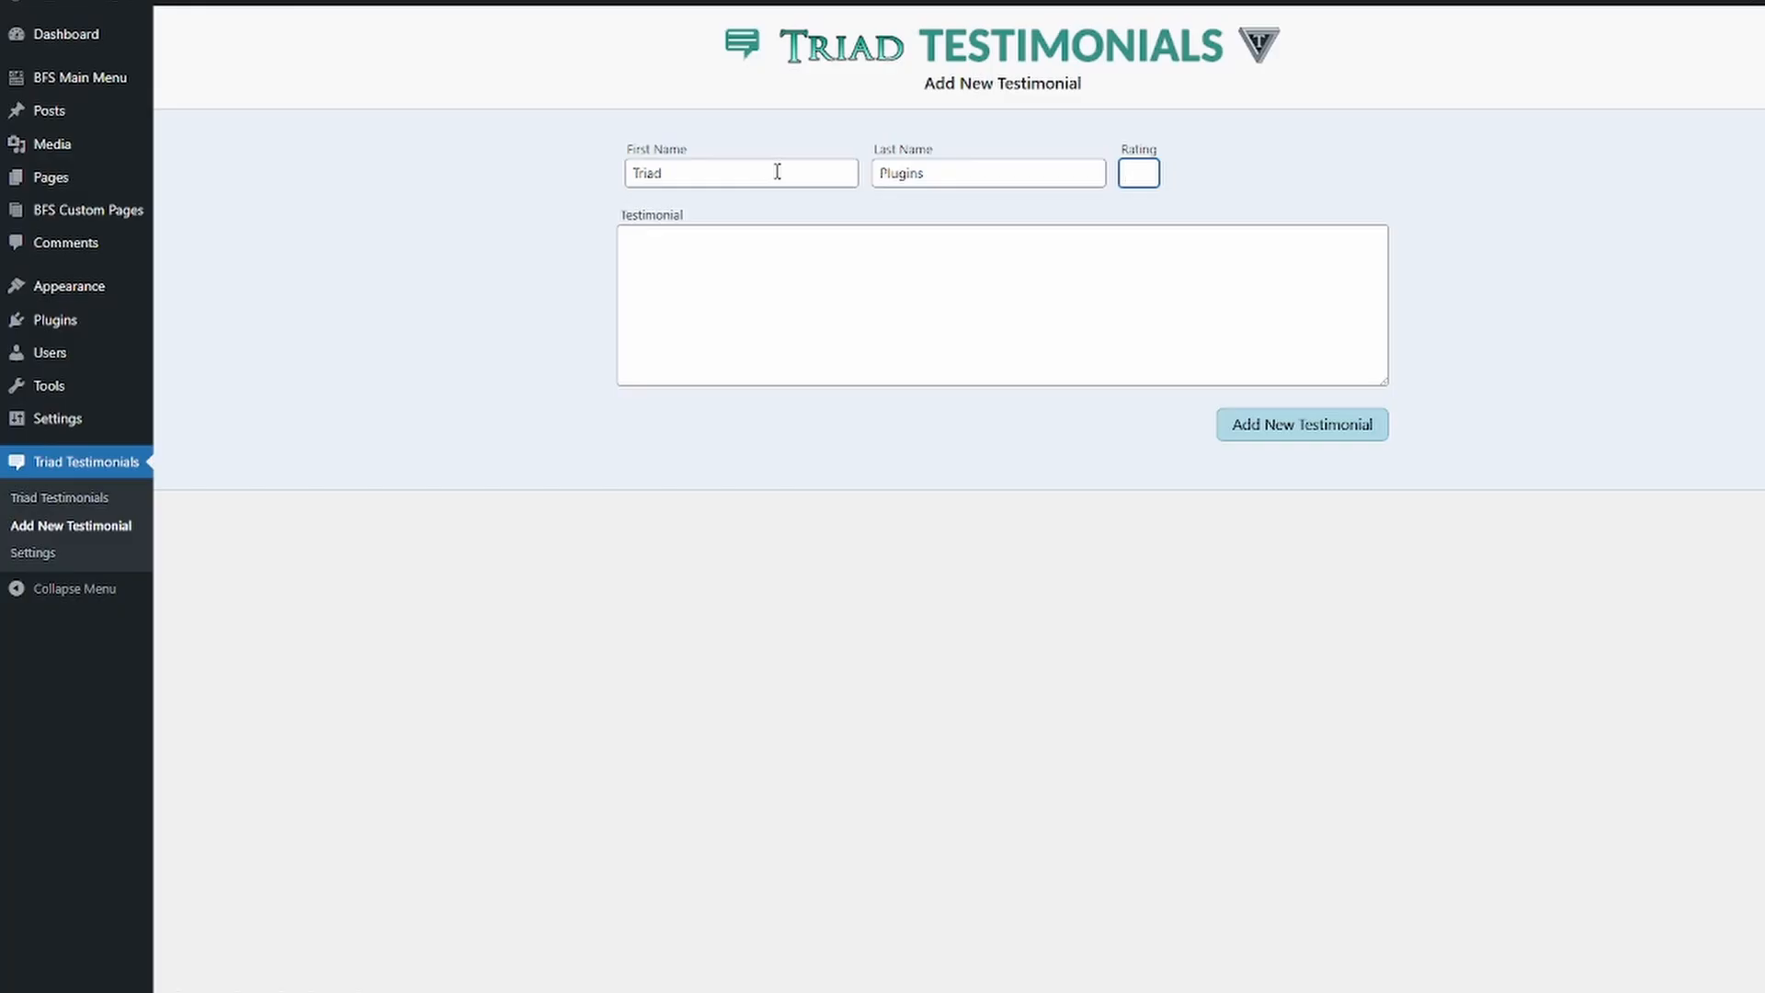
{"action": "key", "text": "Tab"}
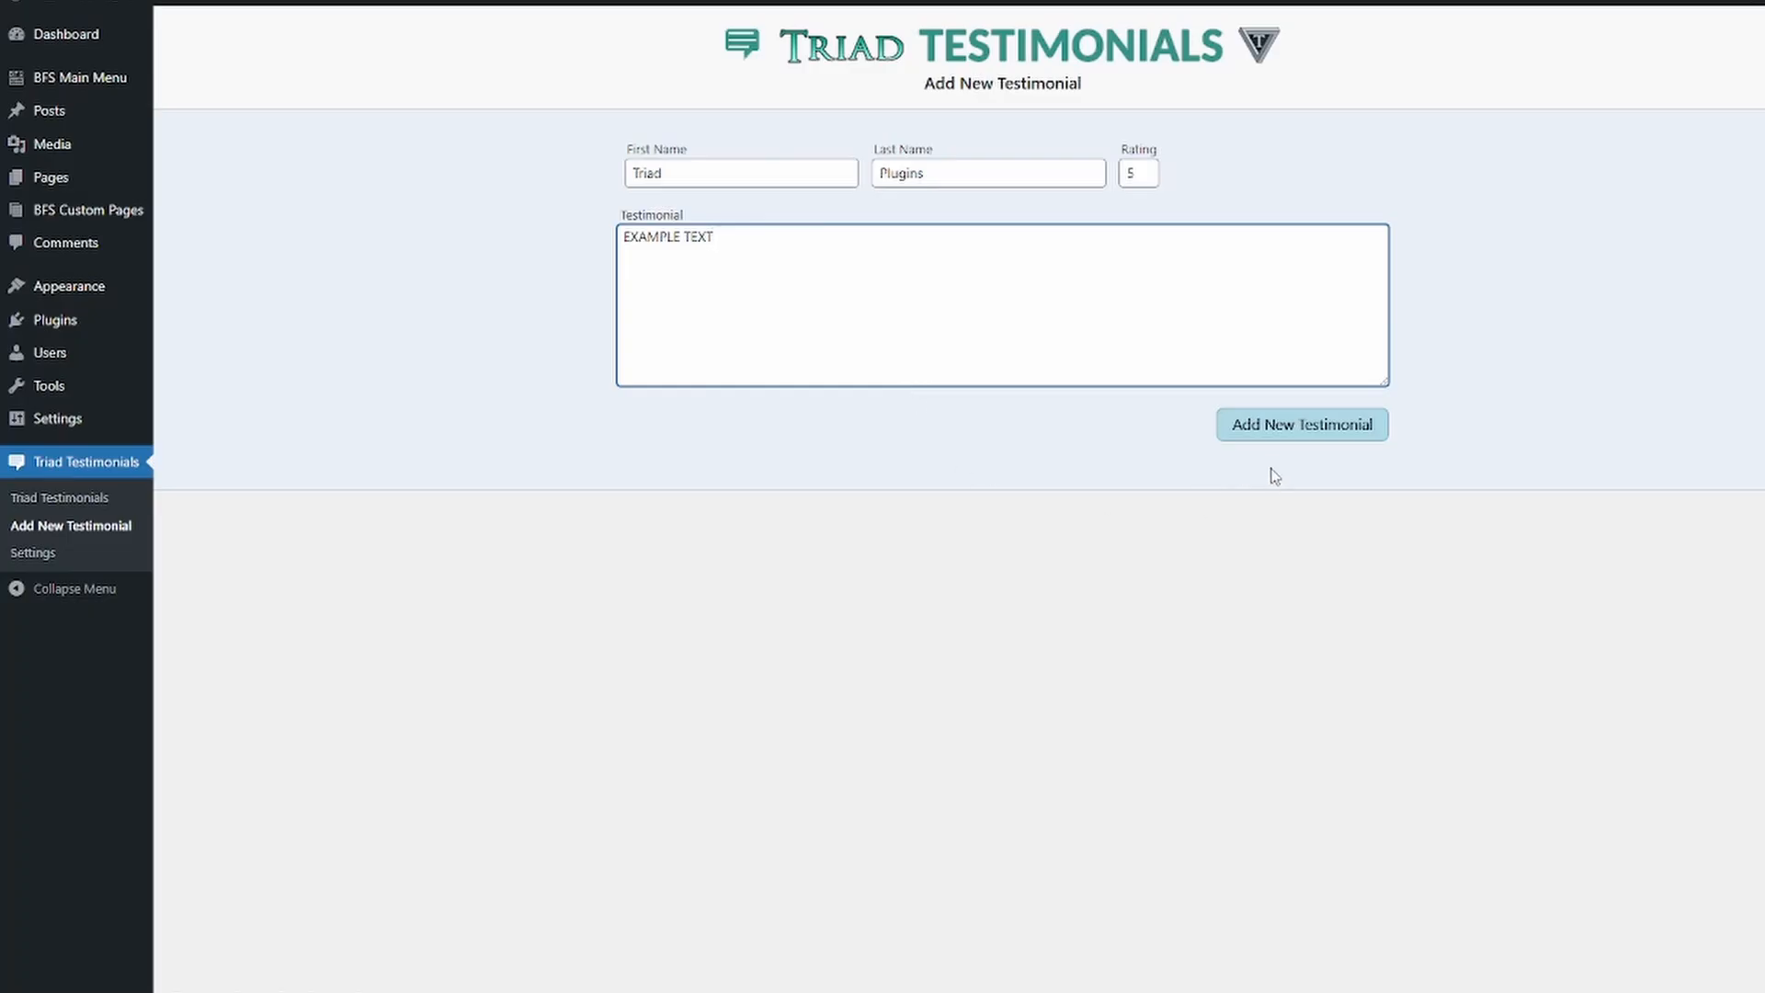
{"action": "left_click", "coordinate": [1275, 437]}
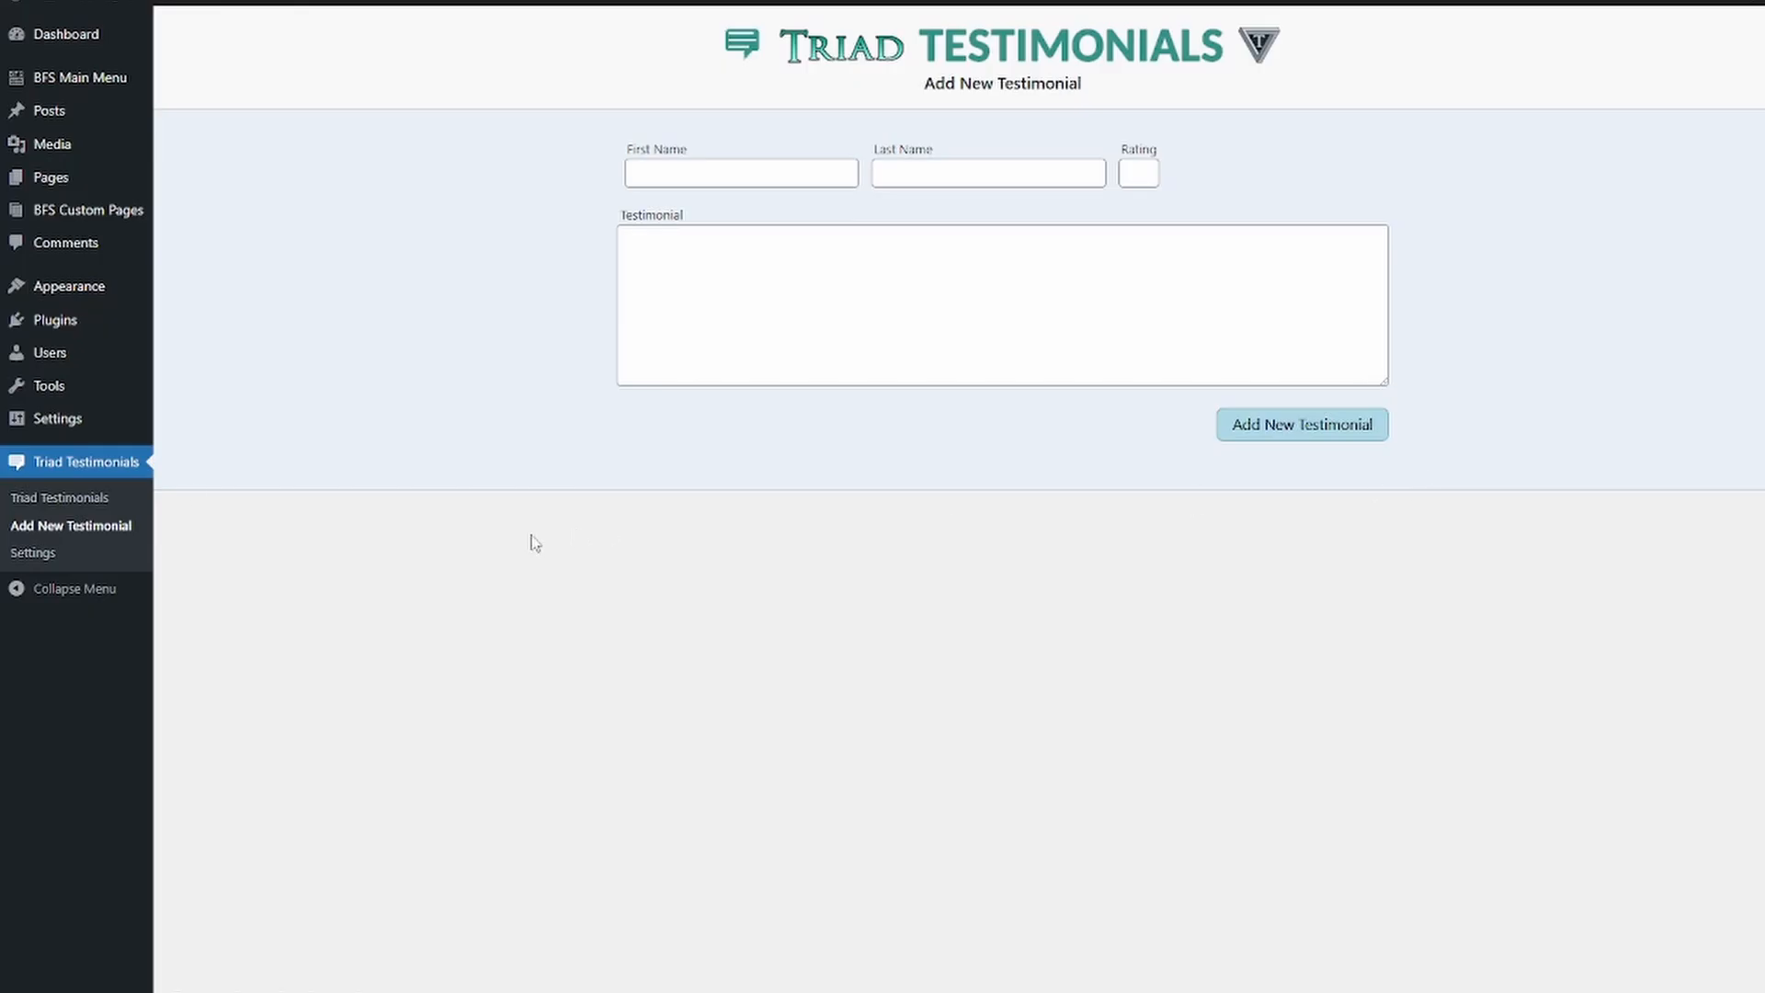
Step: In the testimonials list, deactivate the testimonials with IDs 191, 192 and 193 and reactivate them
{"action": "left_click", "coordinate": [65, 499]}
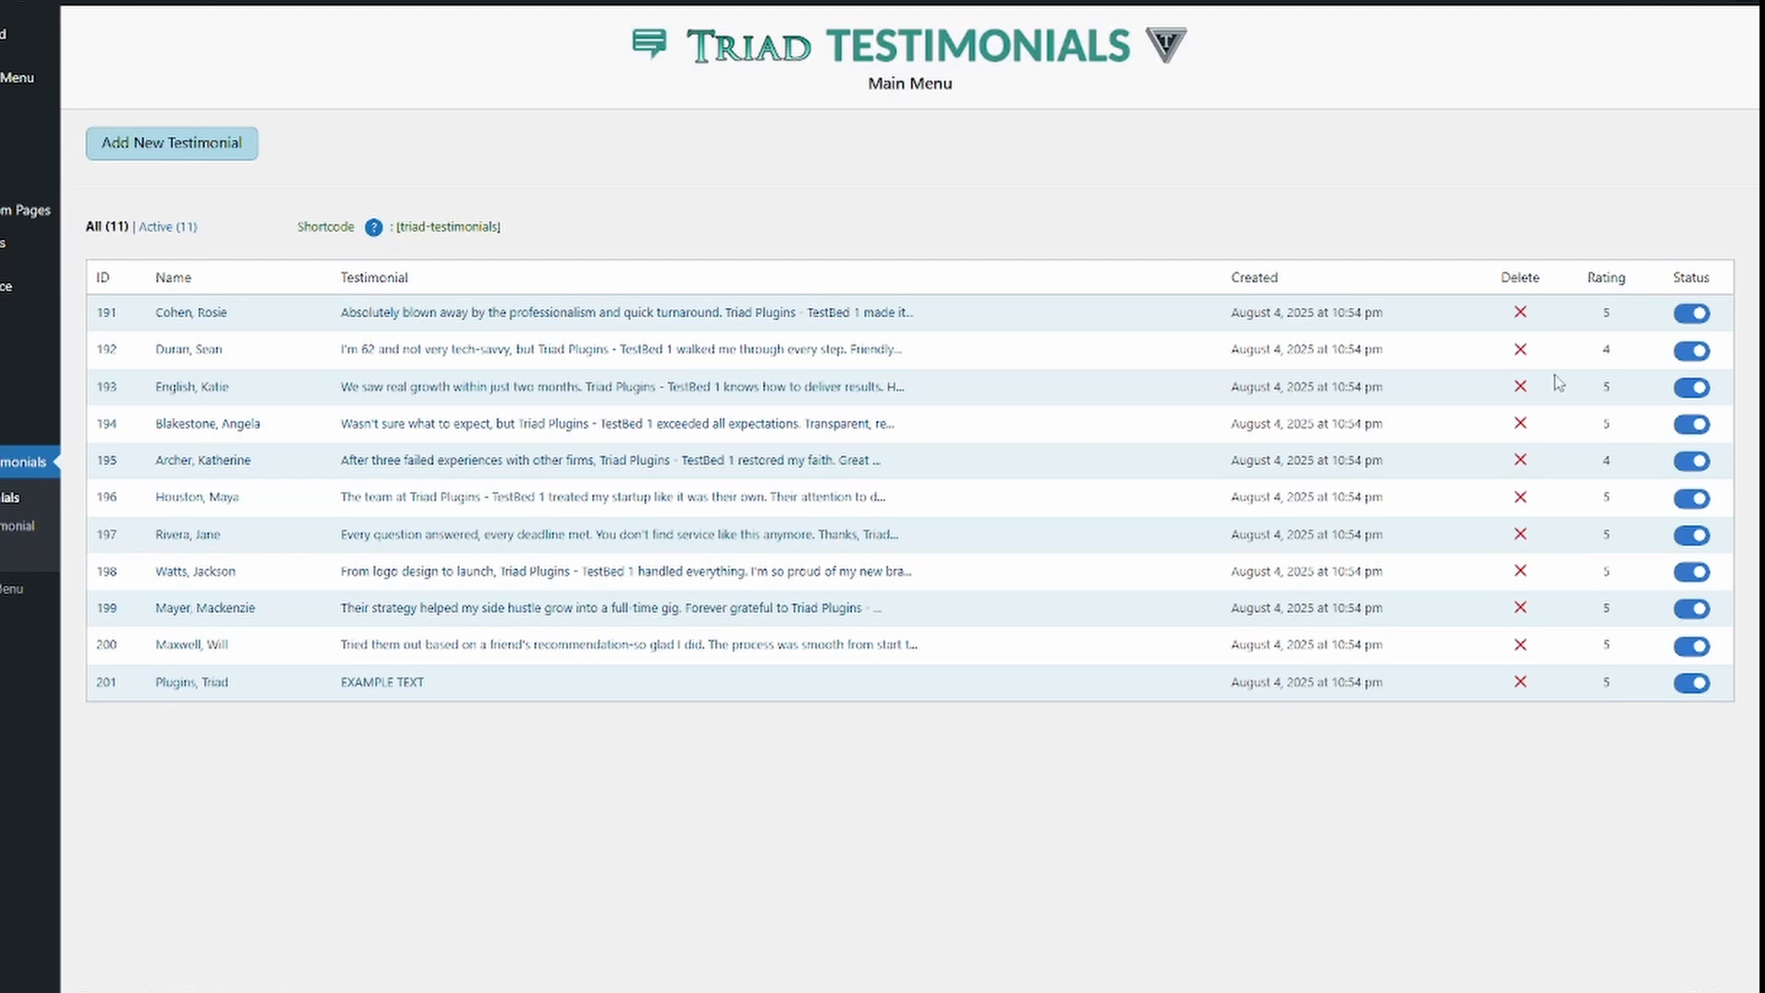
{"action": "left_click", "coordinate": [1692, 313]}
{"action": "left_click", "coordinate": [1692, 351]}
{"action": "left_click", "coordinate": [1692, 387]}
{"action": "left_click", "coordinate": [1692, 387]}
{"action": "left_click", "coordinate": [1692, 351]}
{"action": "left_click", "coordinate": [1692, 314]}
Step: Delete the testimonial with ID 191, and view the edit form of testimonial 192 before returning to the list
{"action": "left_click", "coordinate": [1521, 314]}
{"action": "left_click", "coordinate": [864, 257]}
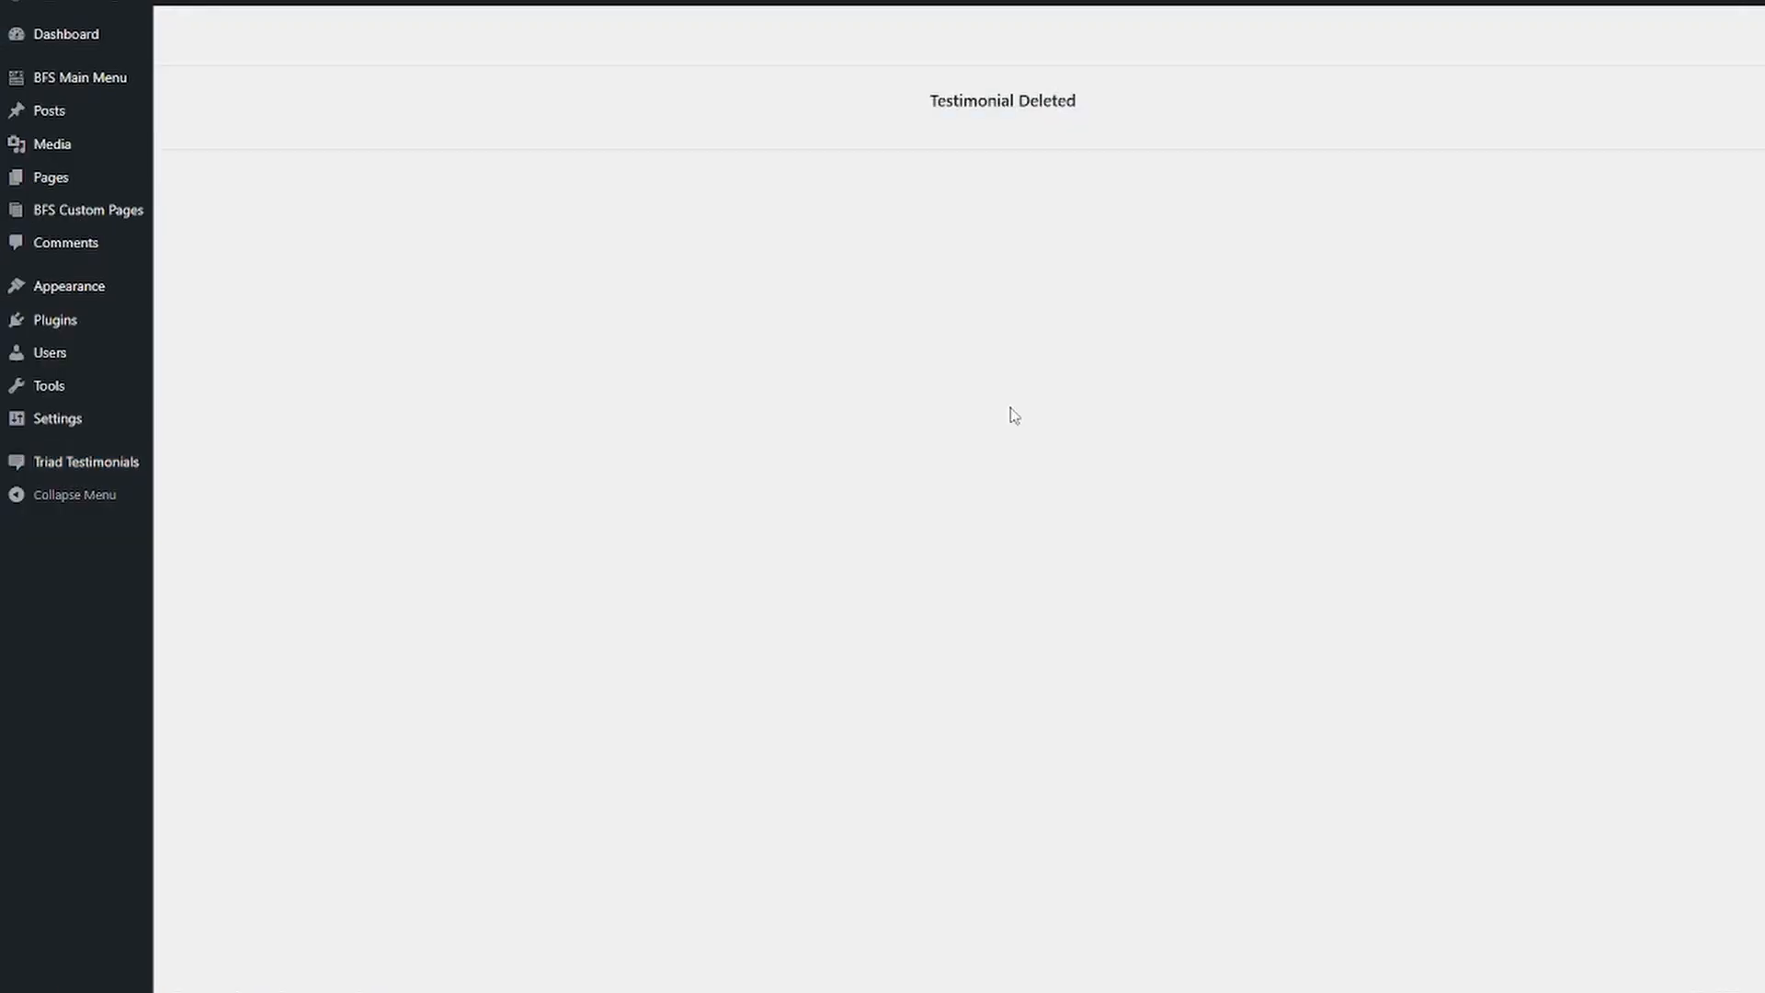
{"action": "left_click", "coordinate": [316, 314]}
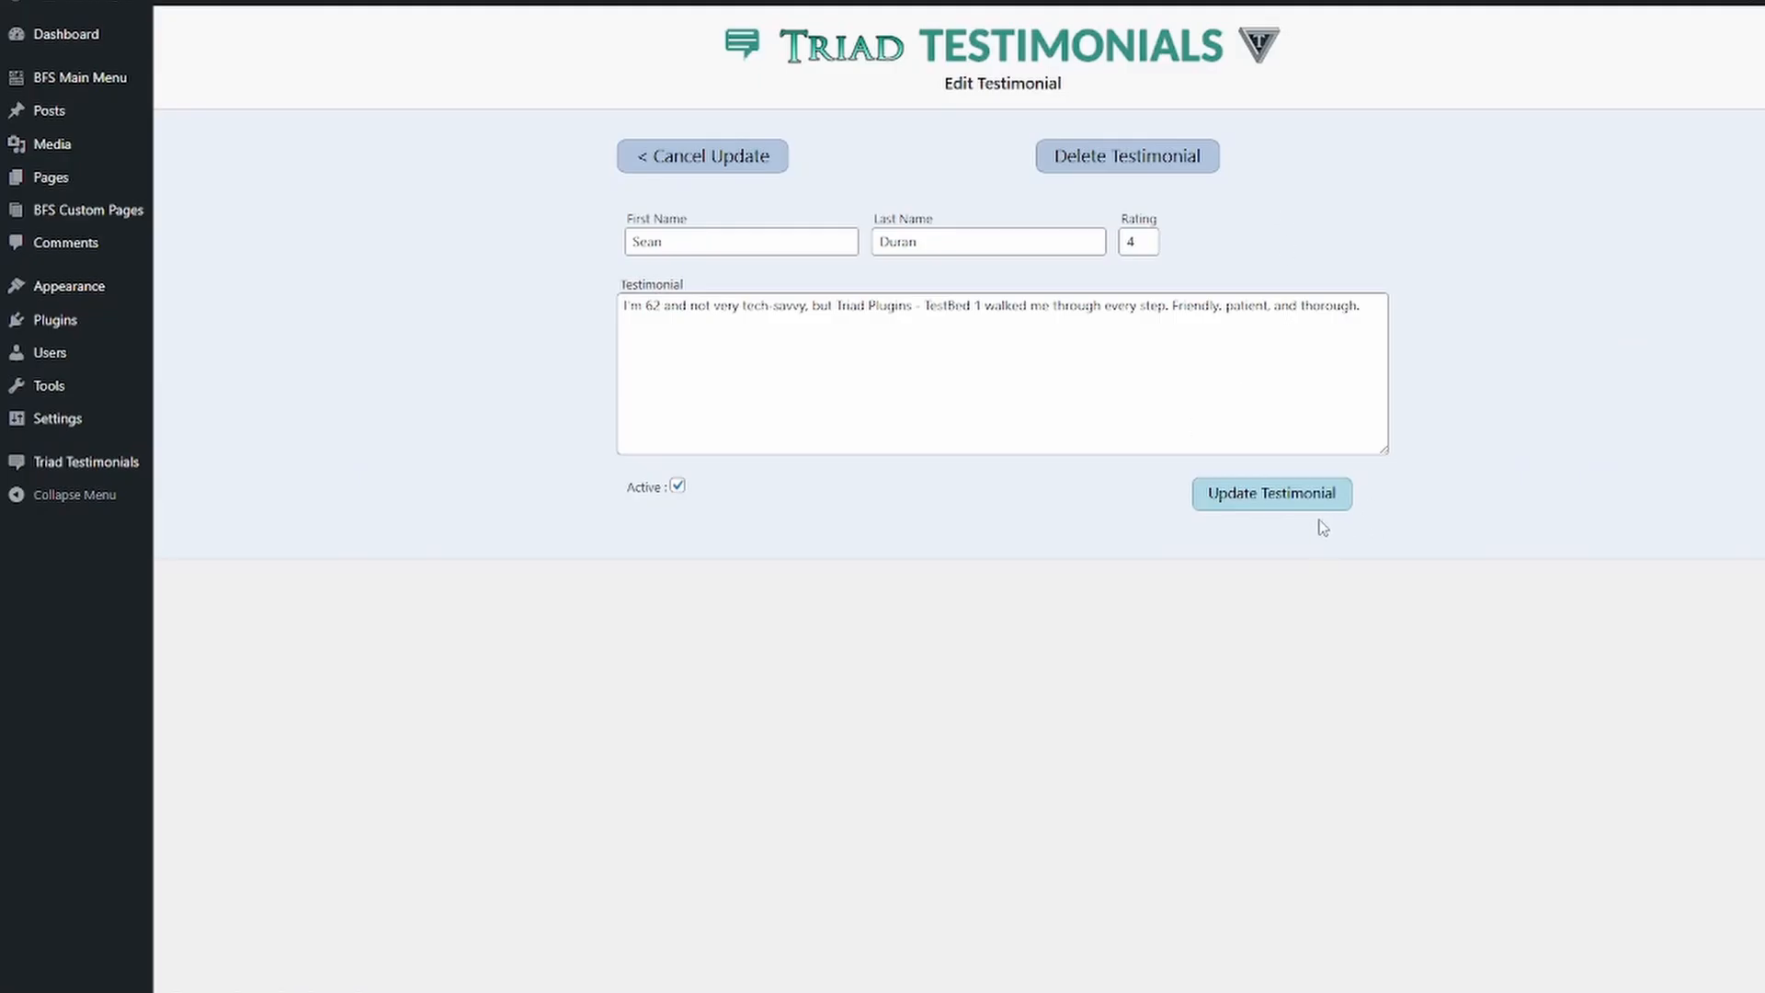
{"action": "left_click", "coordinate": [82, 465]}
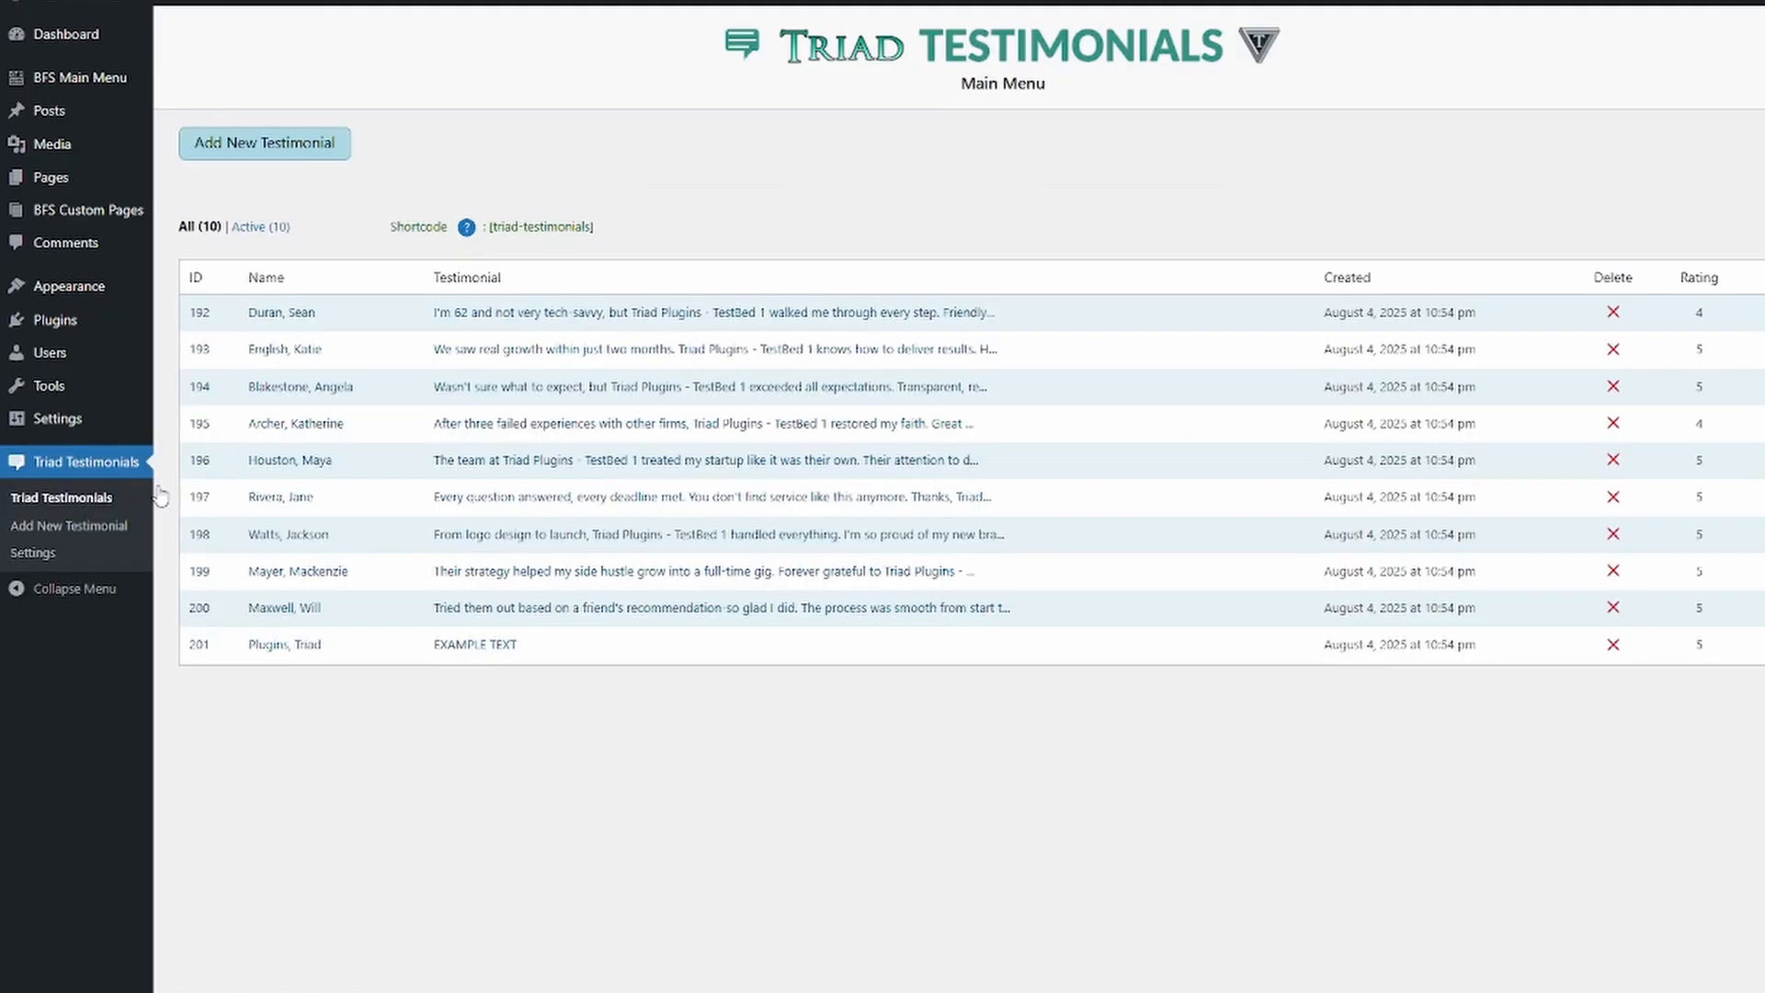
Step: In the Triad Testimonials settings, set the slide background color to #091D4A and the slide foreground color to #FFFF42
{"action": "left_click", "coordinate": [54, 559]}
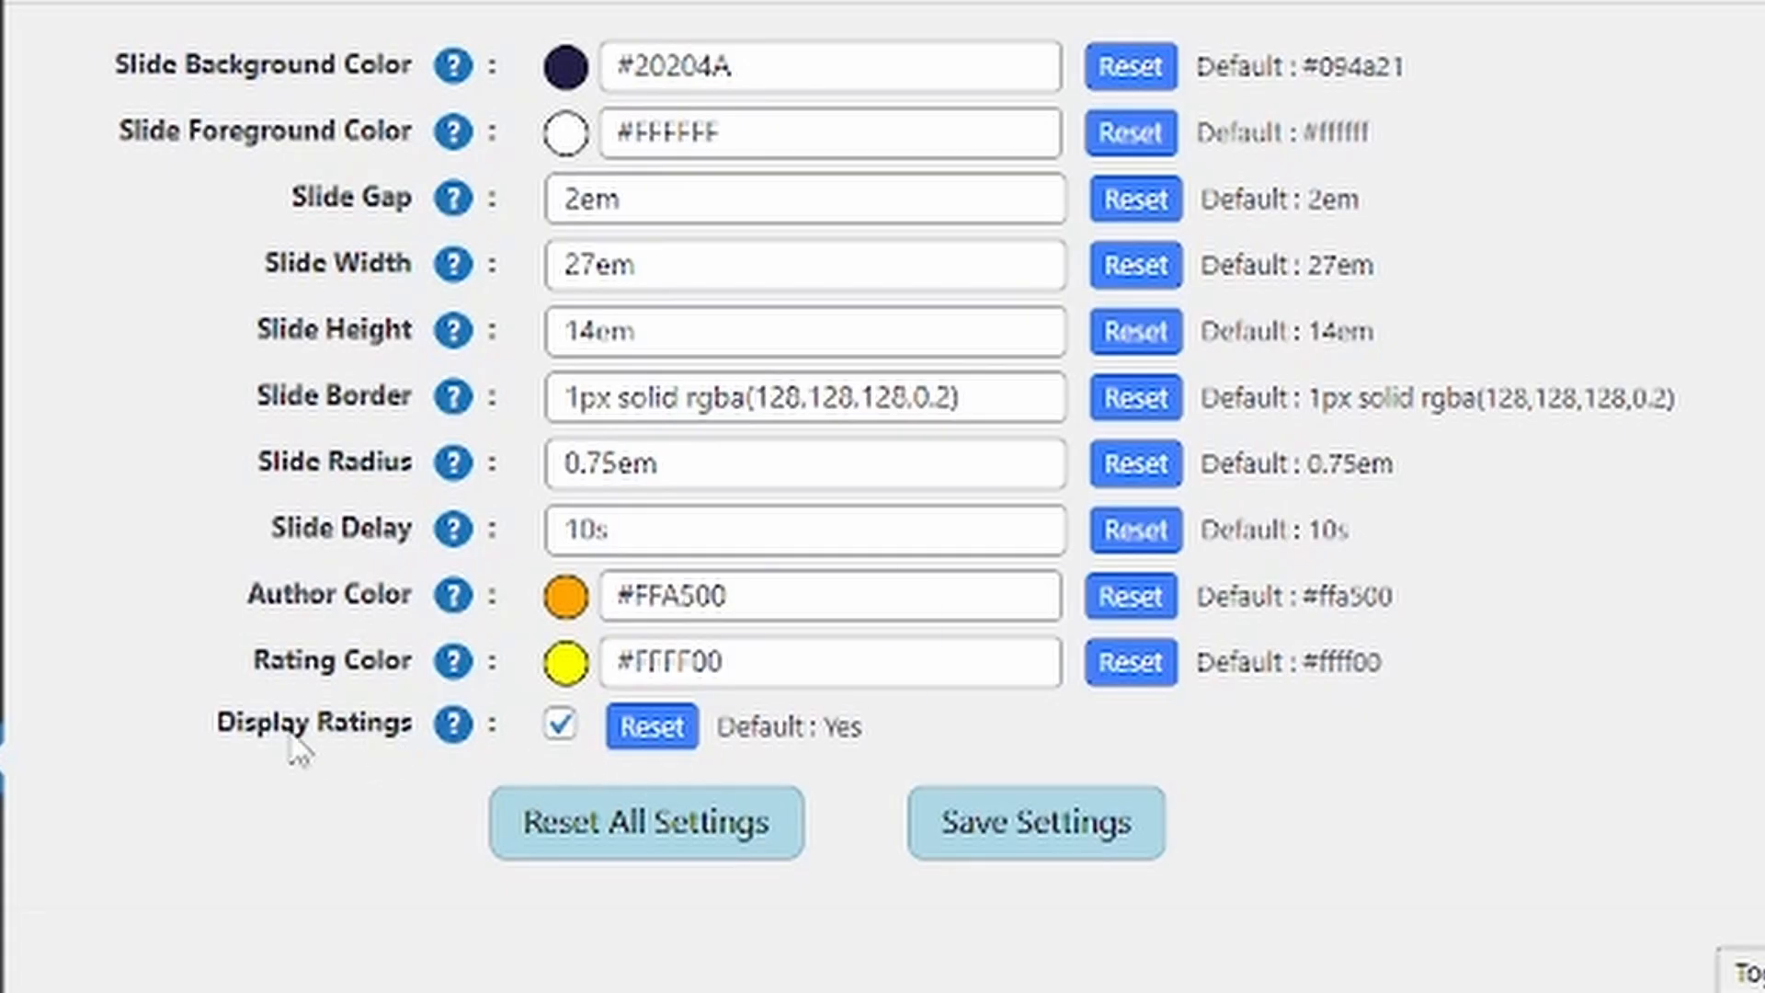
{"action": "left_click", "coordinate": [566, 66]}
{"action": "left_click_drag", "start_coordinate": [821, 207], "coordinate": [803, 146]}
{"action": "left_click", "coordinate": [1366, 655]}
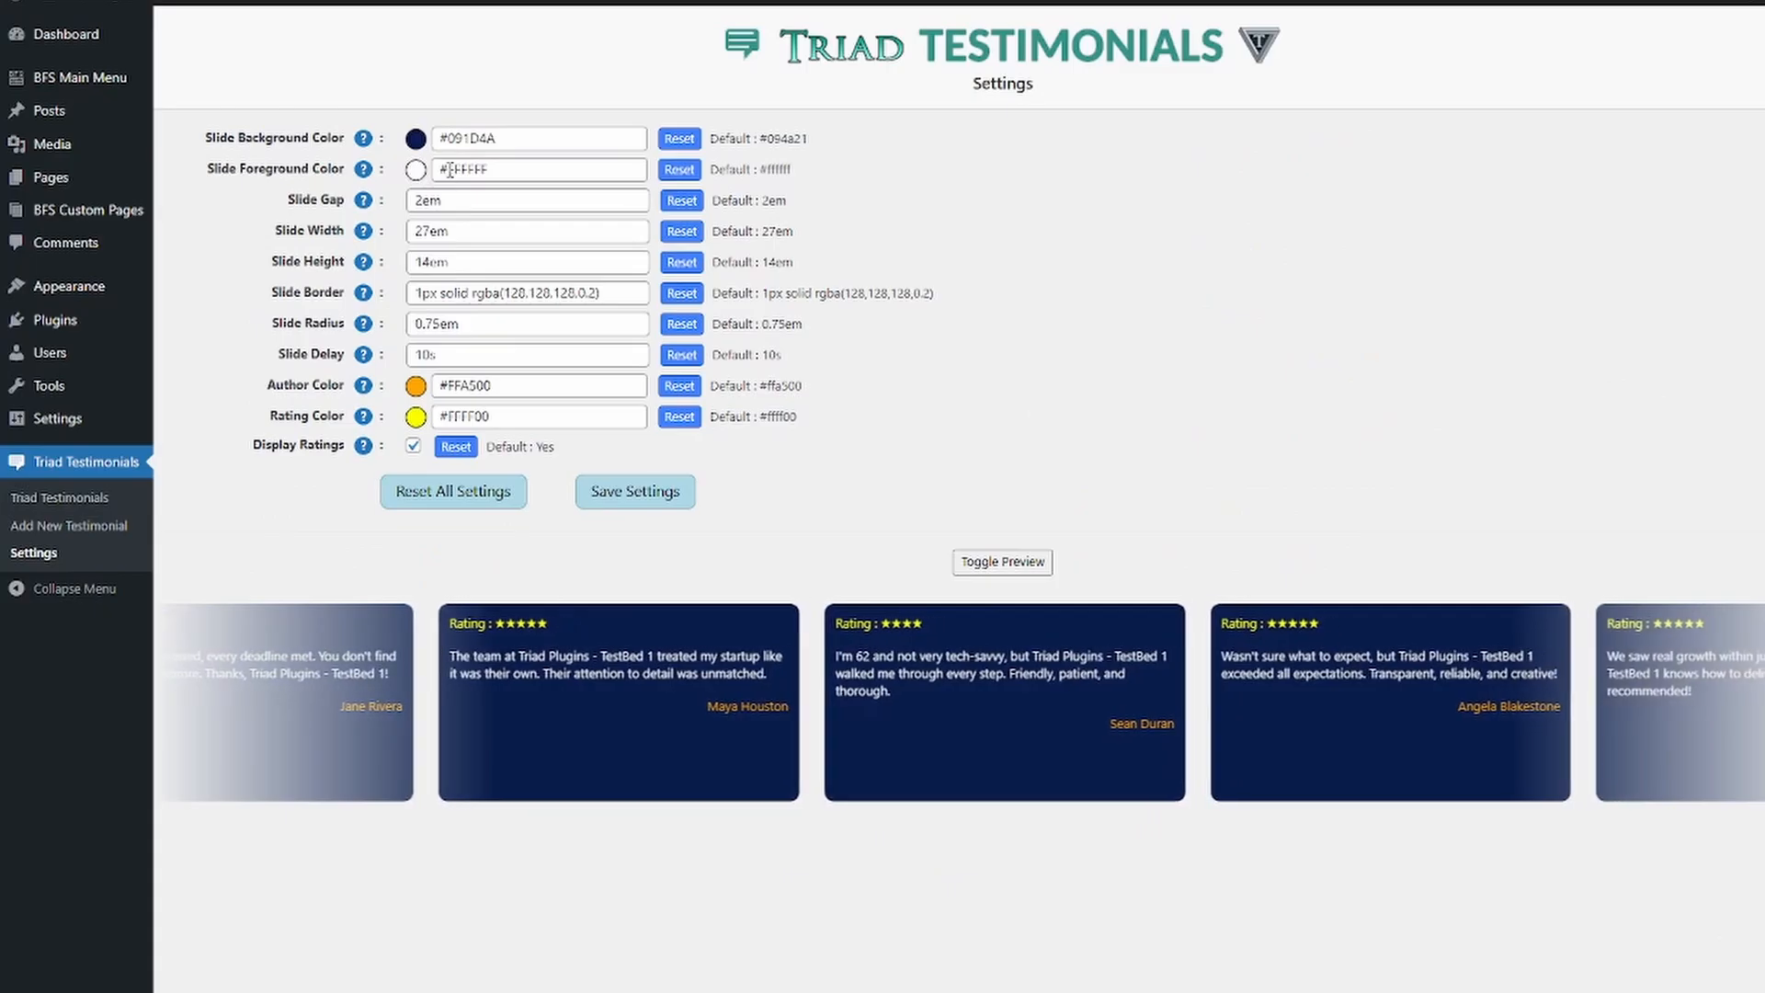
{"action": "left_click", "coordinate": [416, 170]}
{"action": "left_click_drag", "start_coordinate": [471, 217], "coordinate": [445, 217]}
{"action": "left_click", "coordinate": [948, 356]}
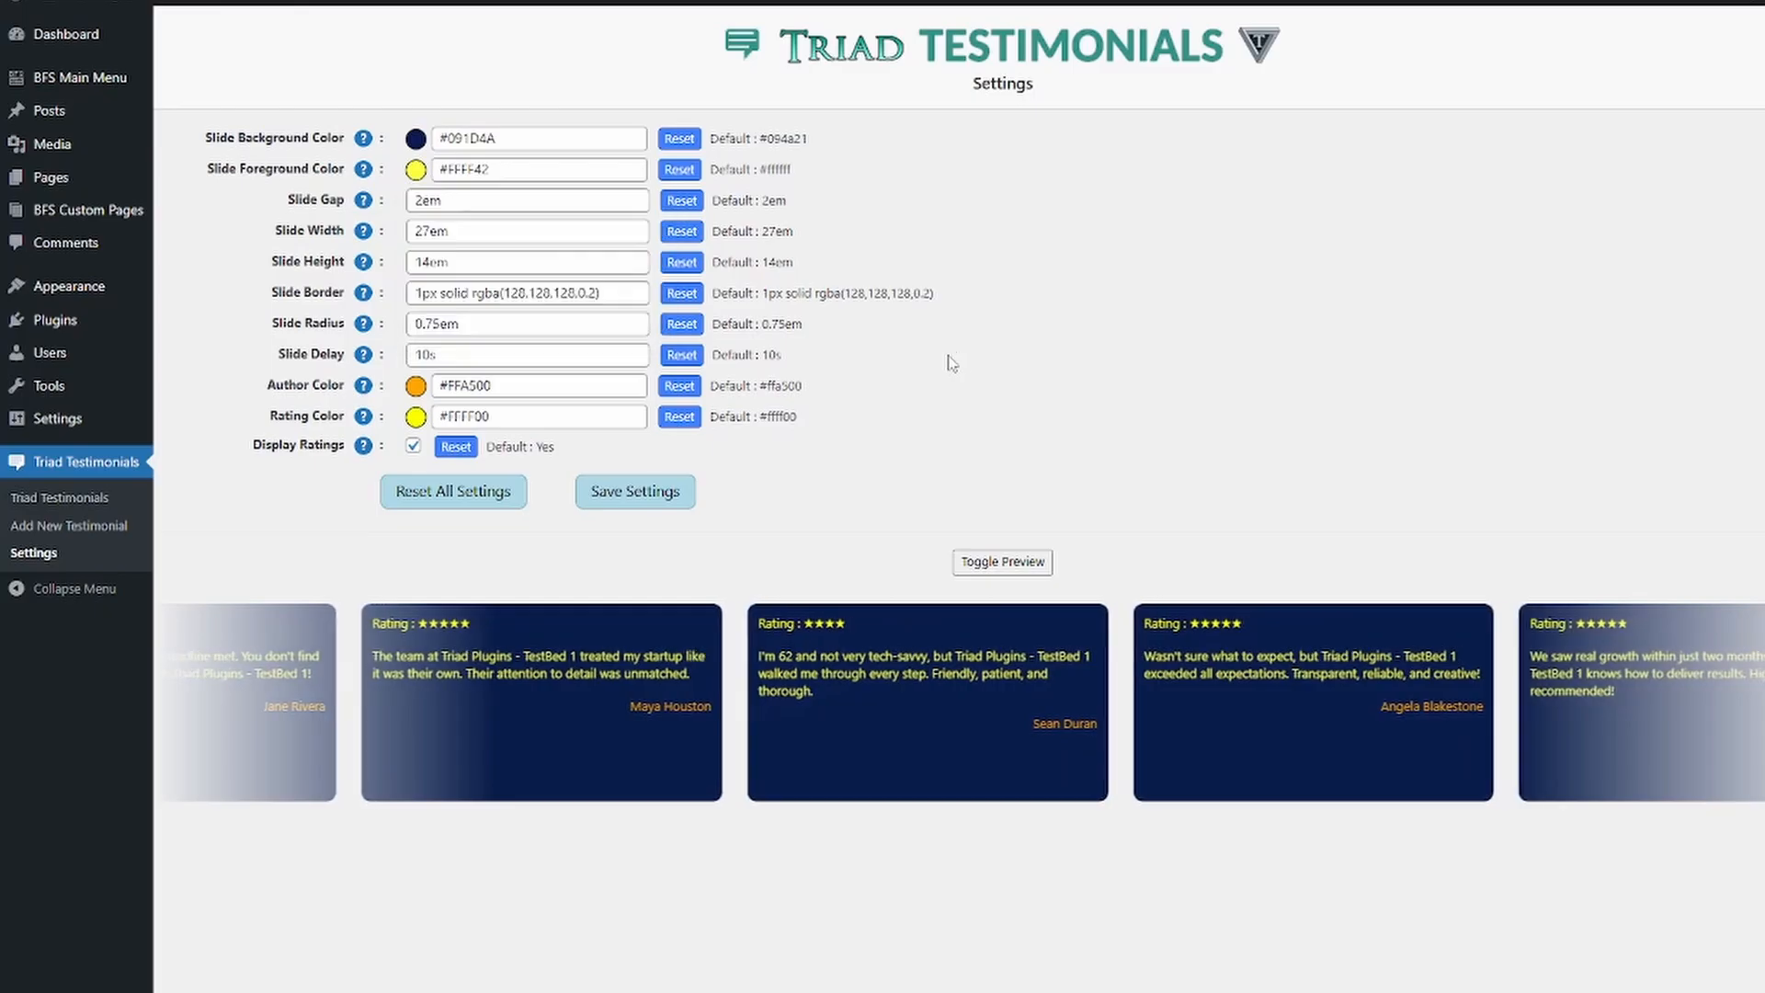
Step: Set the author color to #77FFE9, reset that color, and restore all testimonial settings to their defaults
{"action": "left_click", "coordinate": [416, 386]}
{"action": "left_click_drag", "start_coordinate": [478, 445], "coordinate": [501, 457]}
{"action": "left_click", "coordinate": [926, 449]}
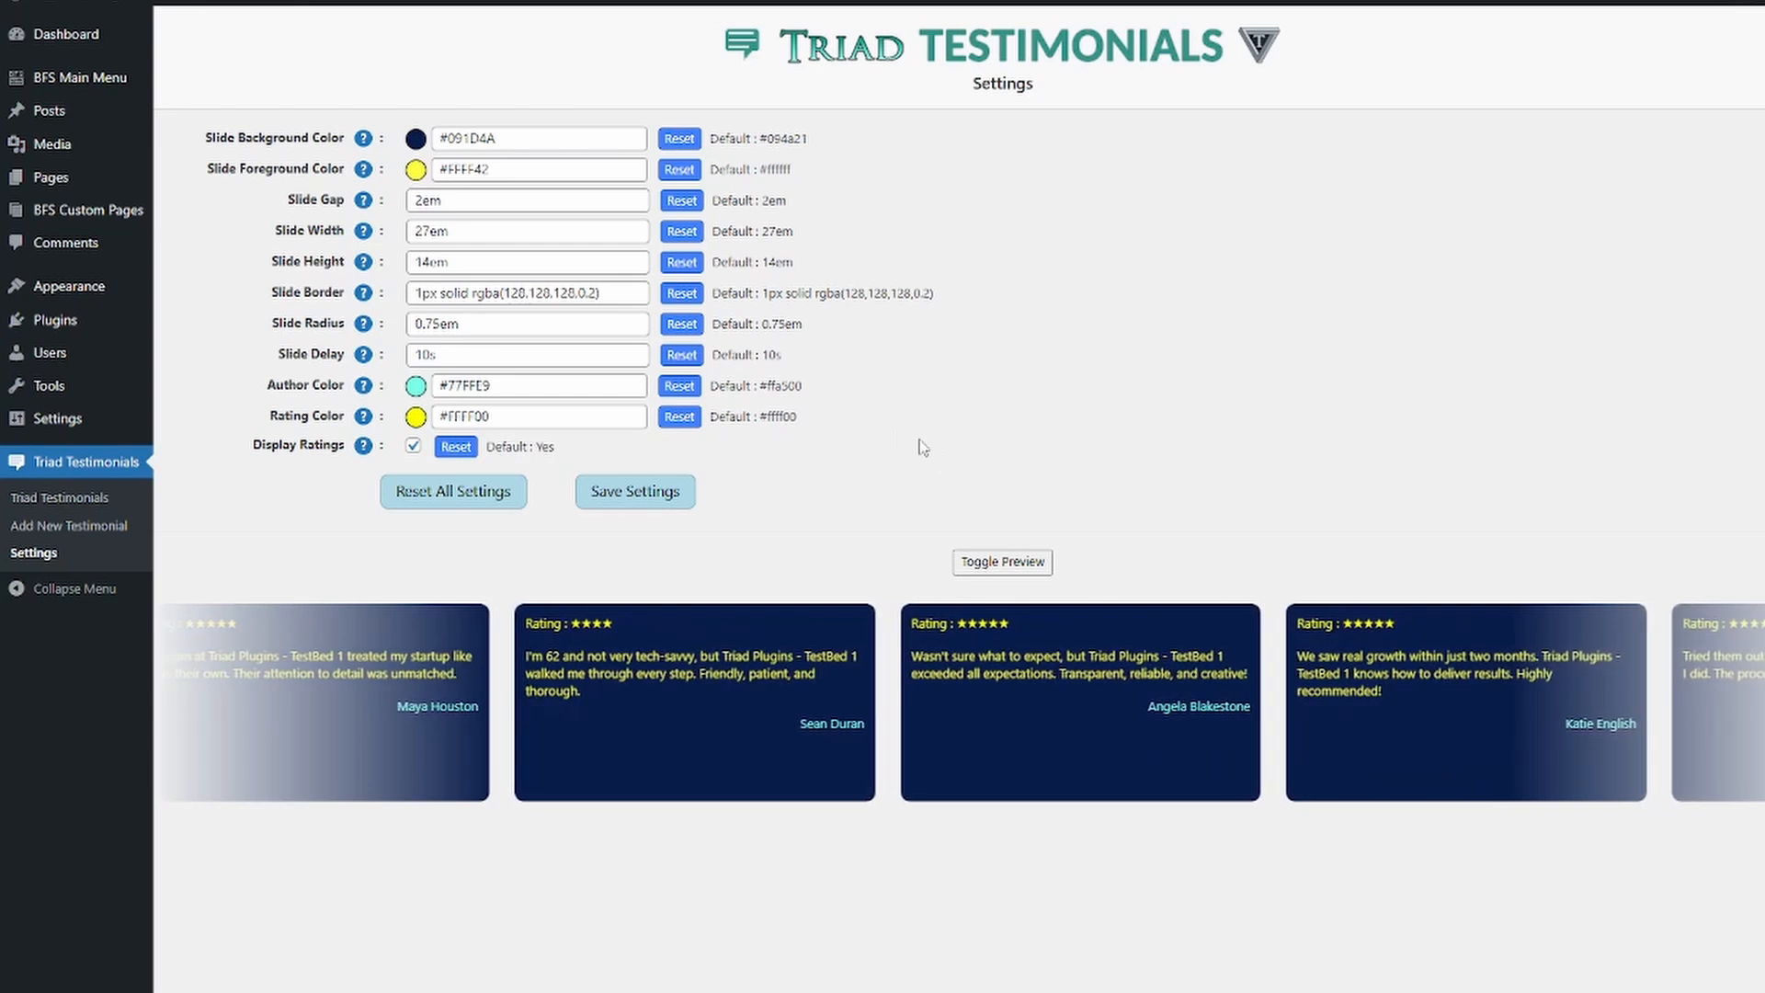
{"action": "left_click", "coordinate": [680, 386]}
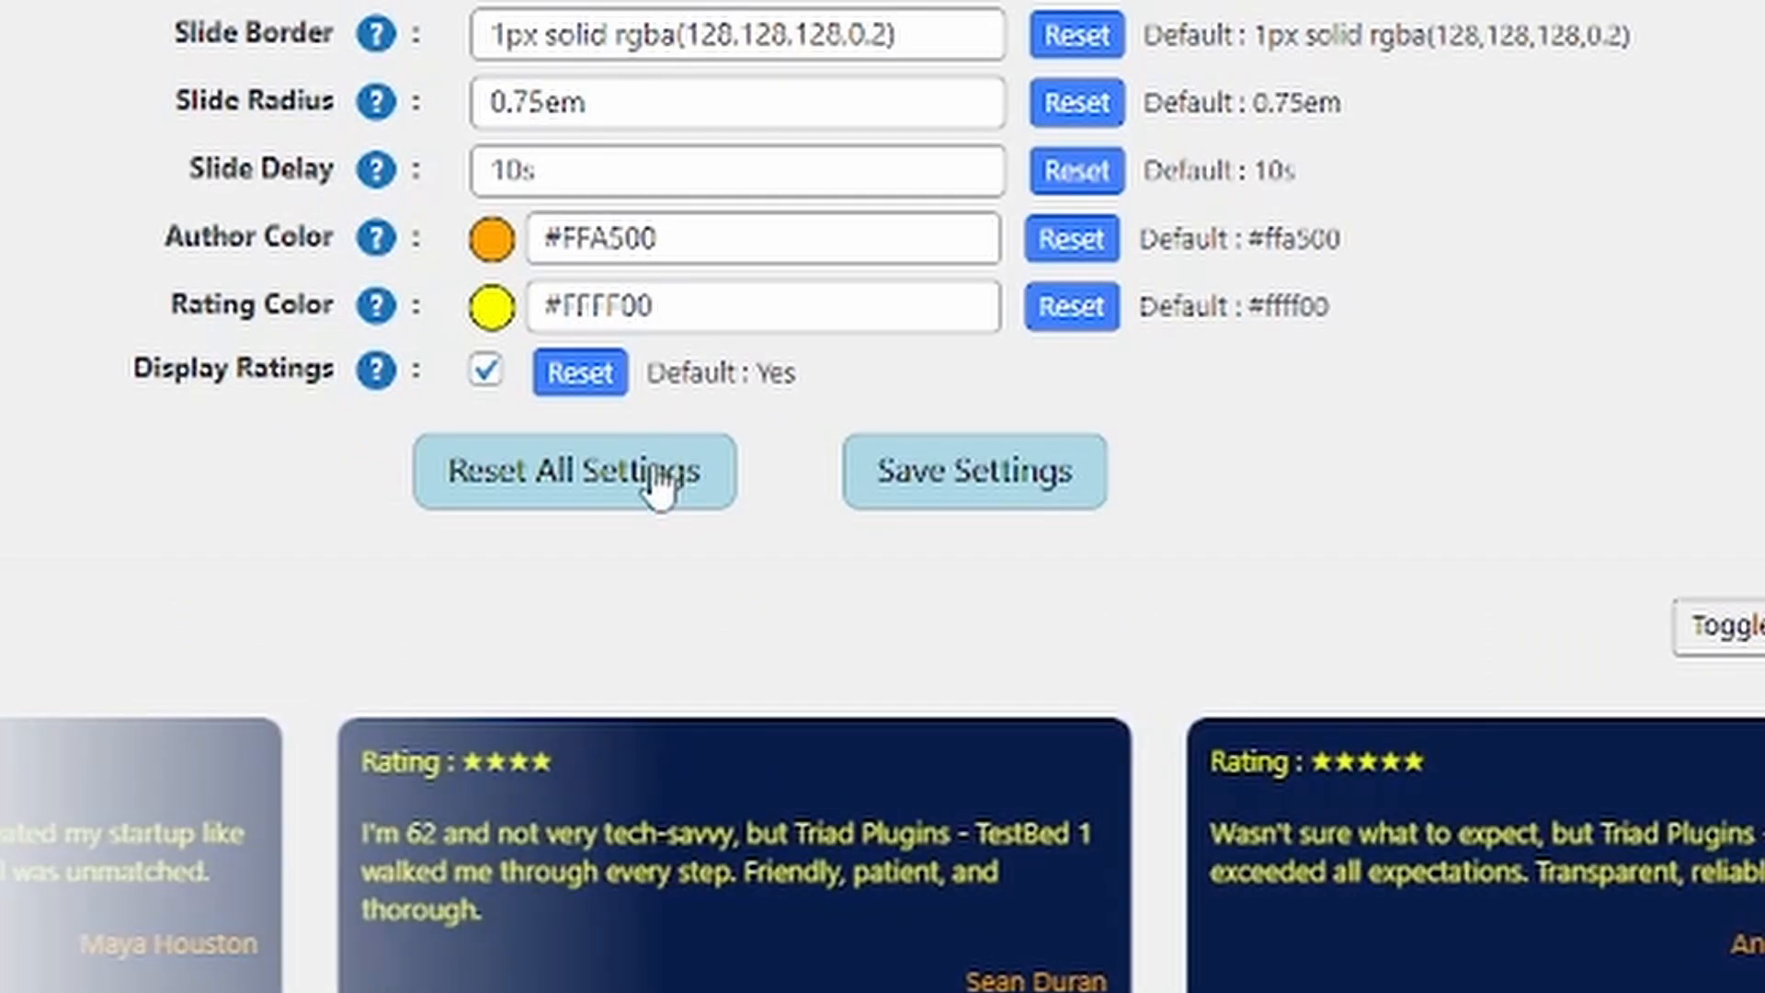
{"action": "left_click", "coordinate": [660, 486]}
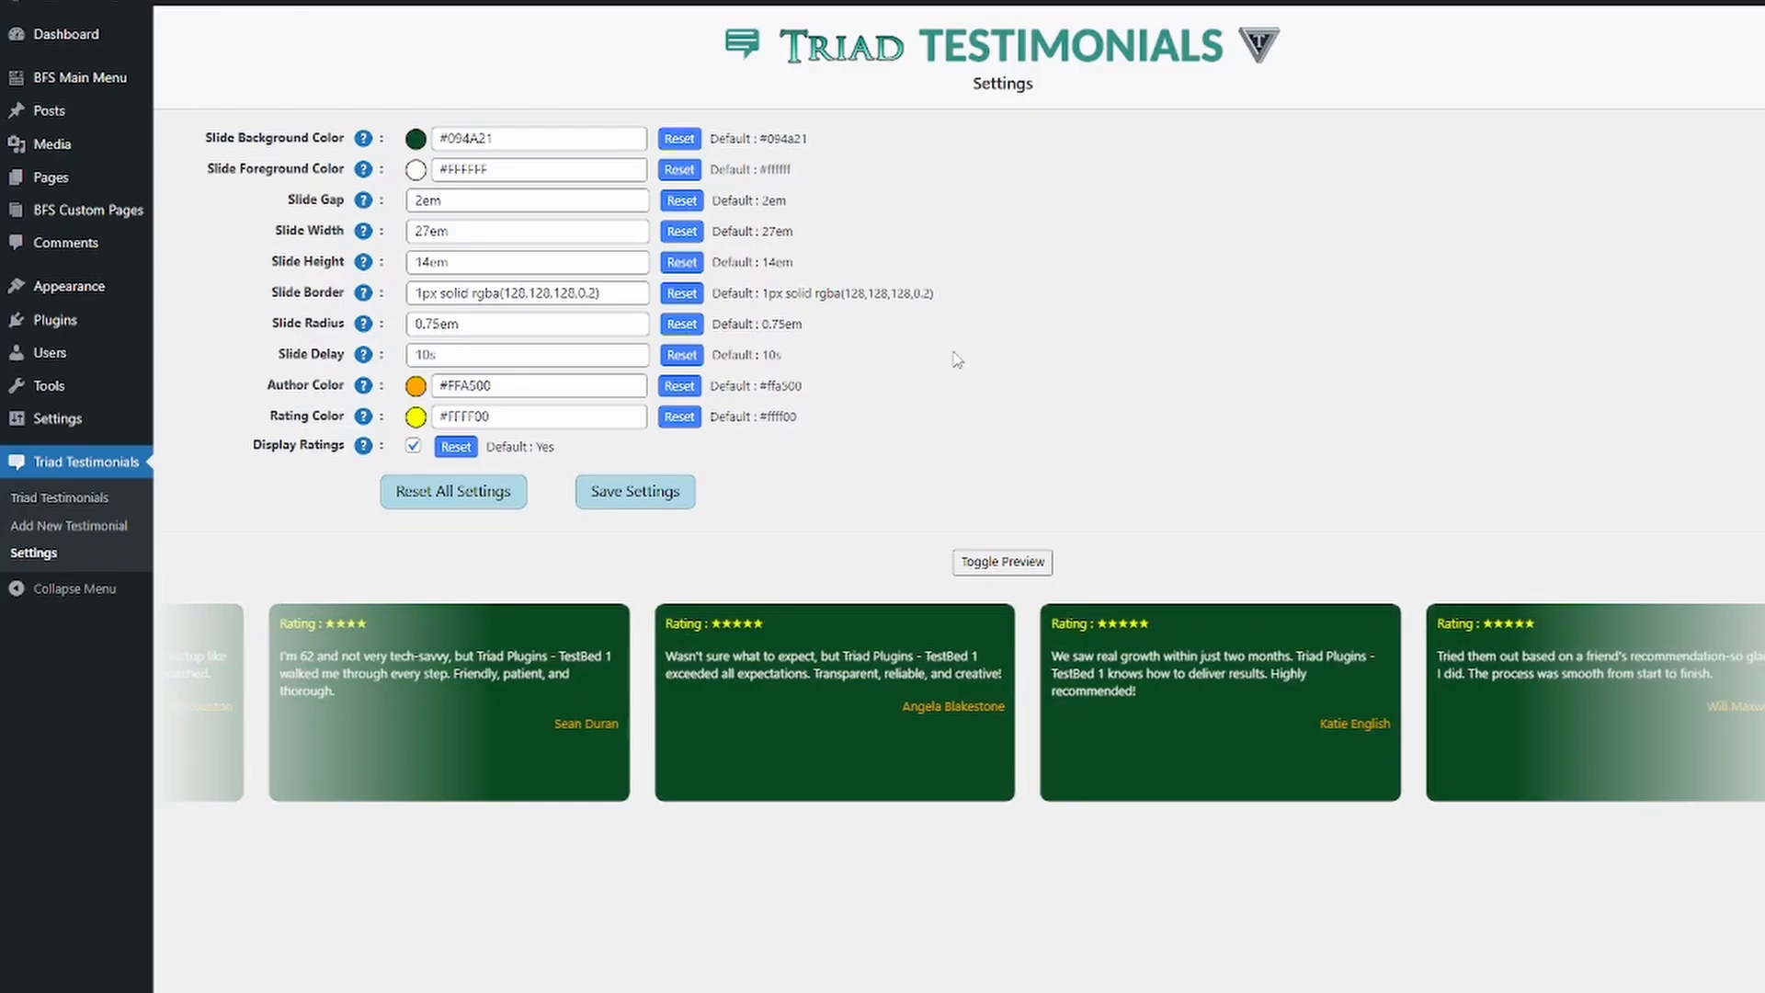
Step: Set the slide background color to #19074A and save the settings
{"action": "left_click", "coordinate": [457, 140]}
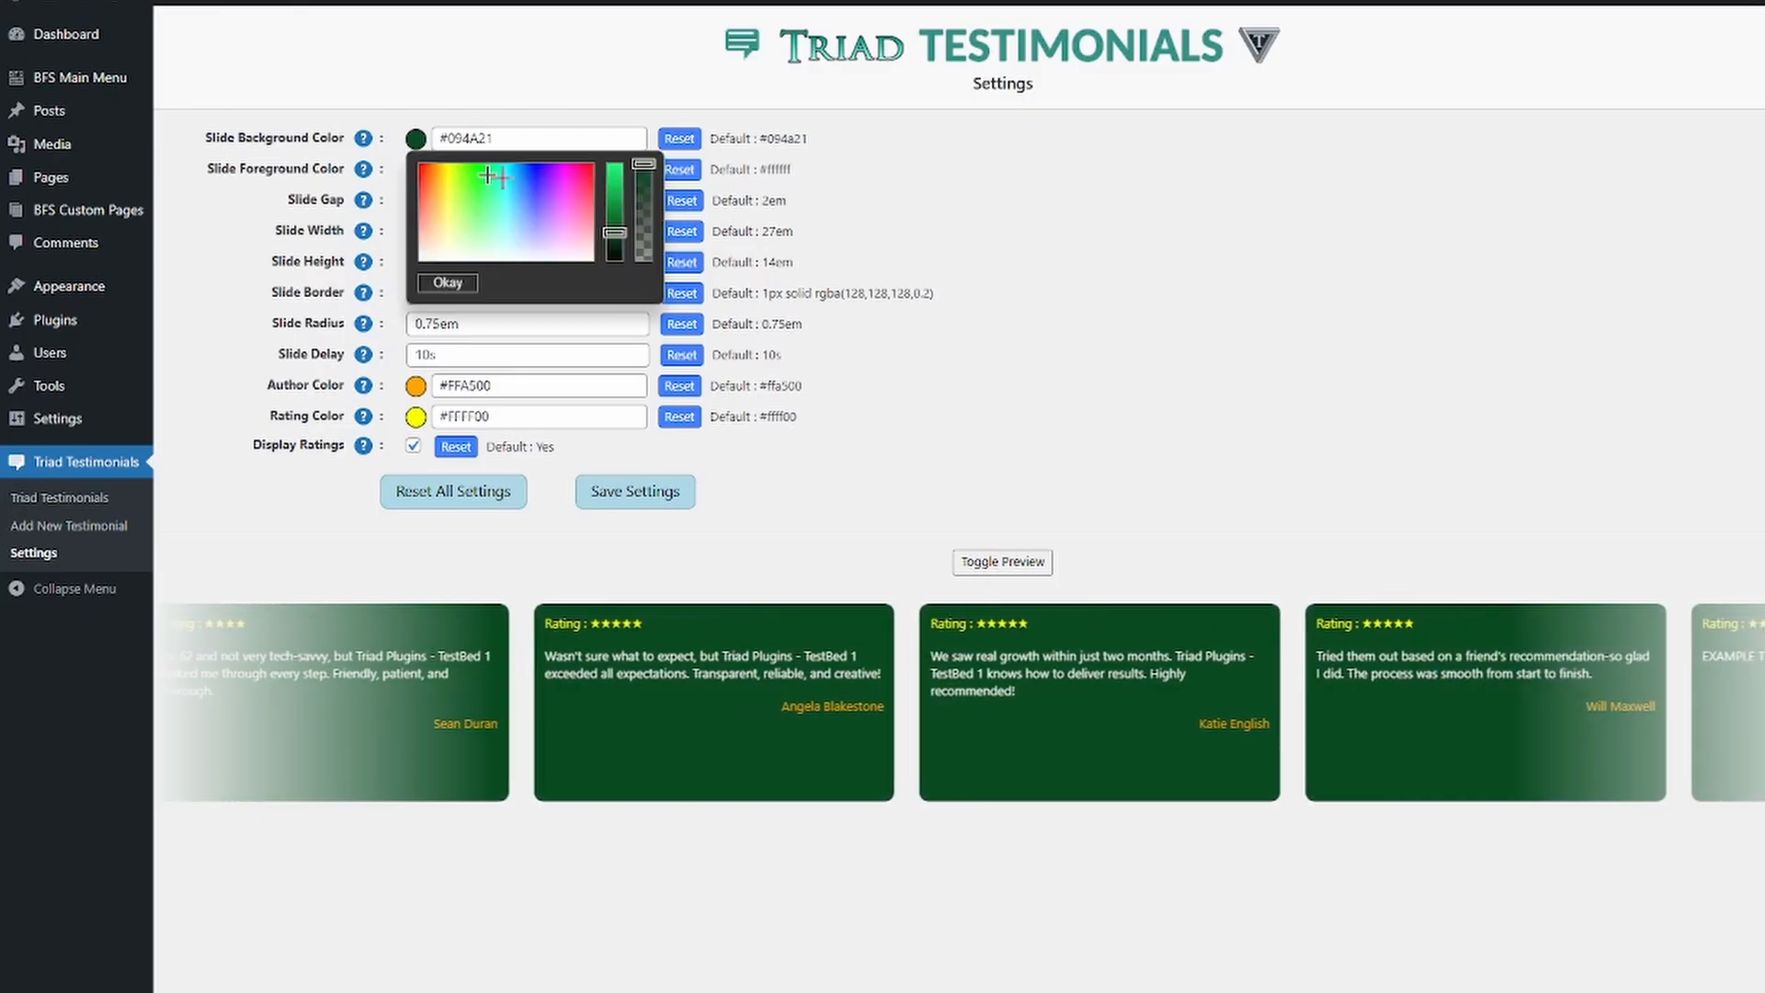
{"action": "left_click", "coordinate": [543, 173]}
{"action": "left_click", "coordinate": [958, 394]}
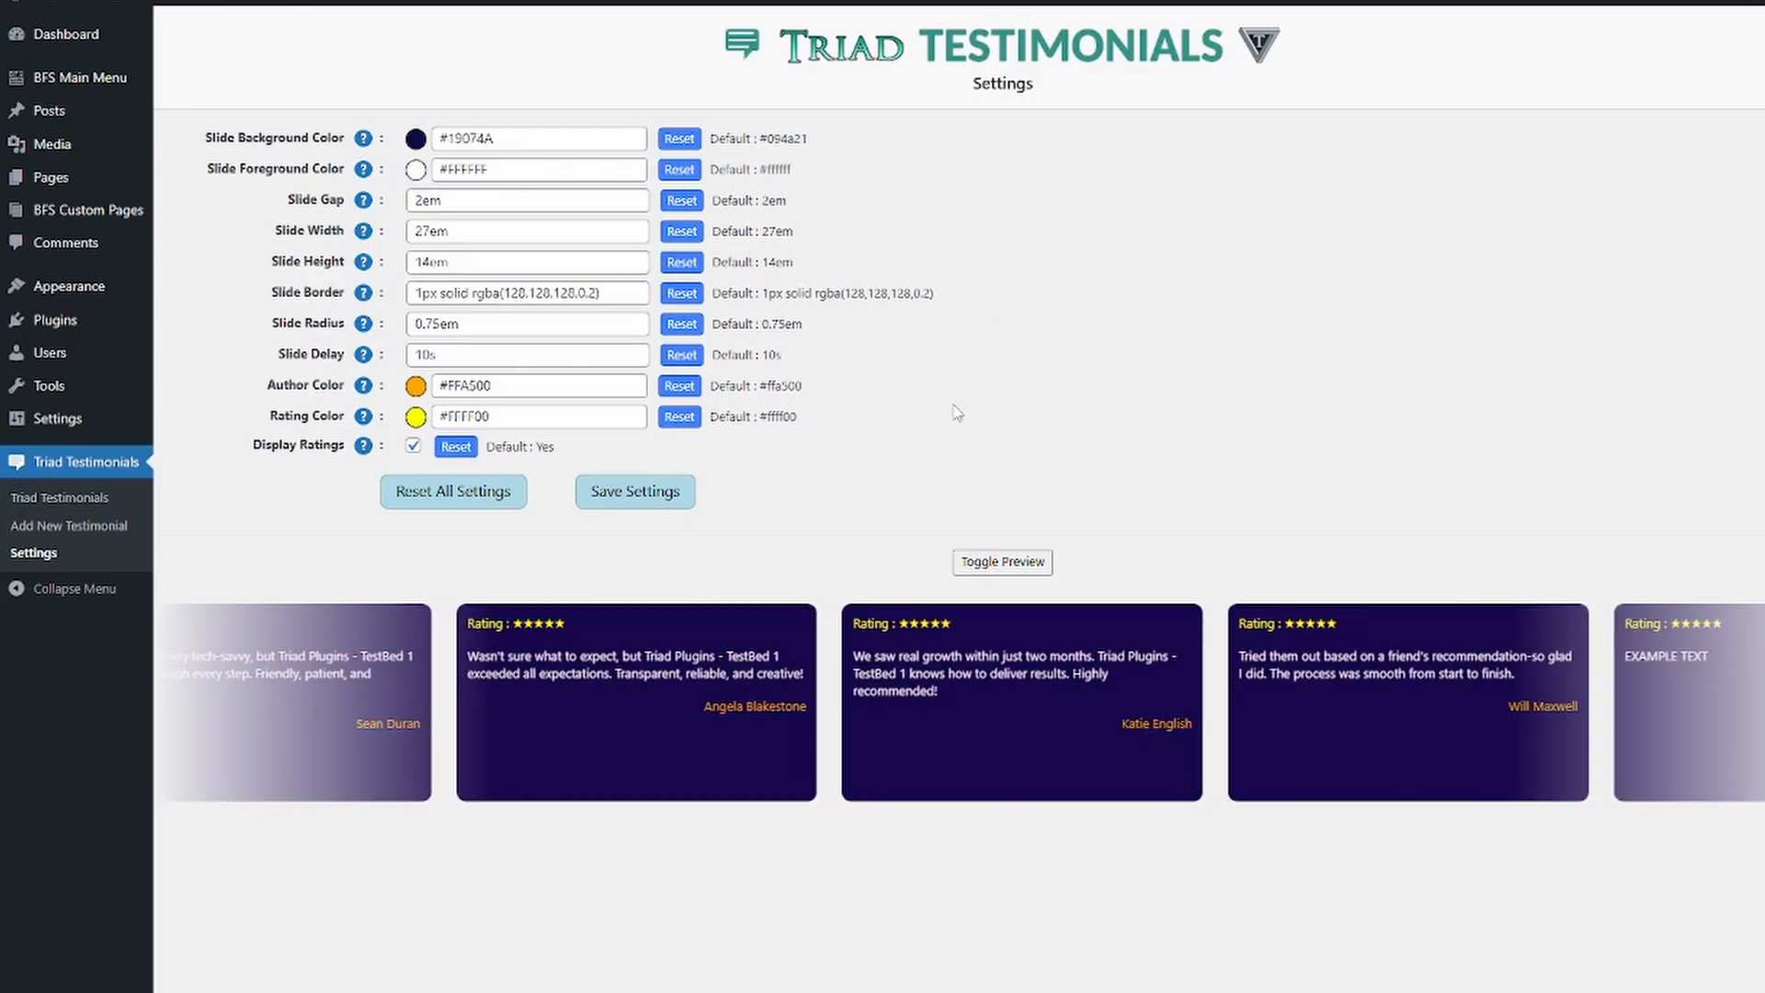
{"action": "left_click", "coordinate": [635, 490]}
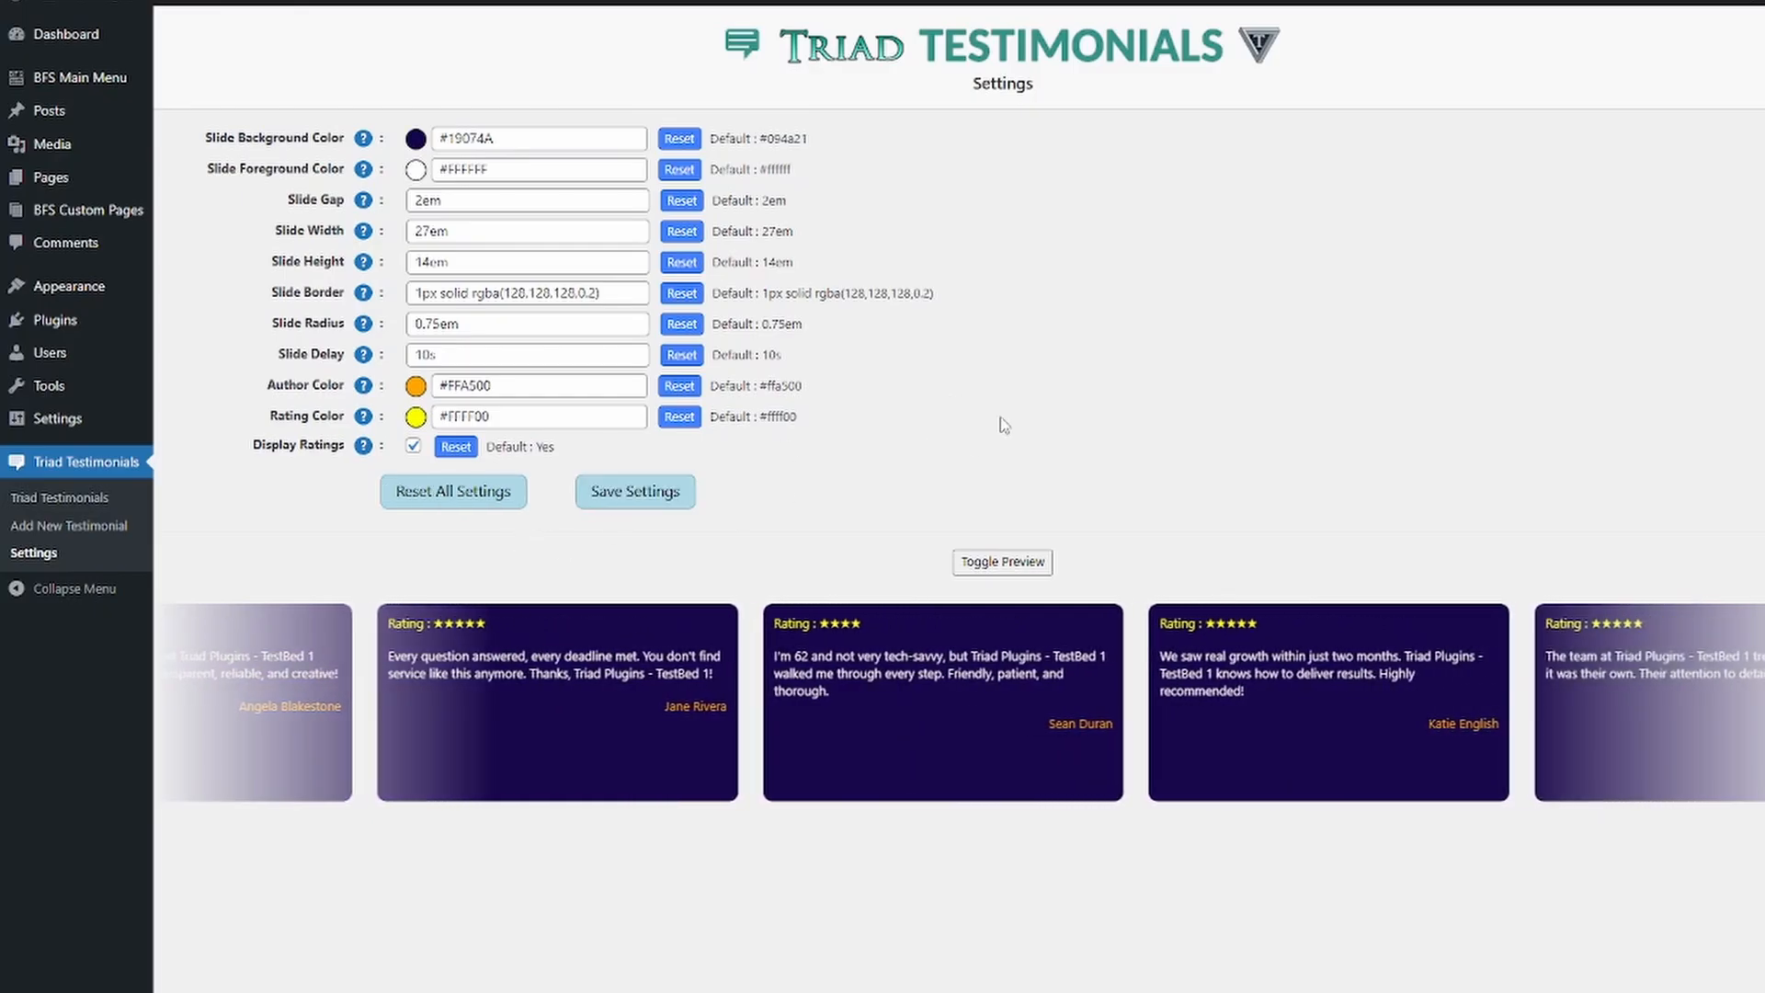
Step: Read the help descriptions for the slide settings, including background color, foreground color, gap and border
{"action": "left_click", "coordinate": [446, 494]}
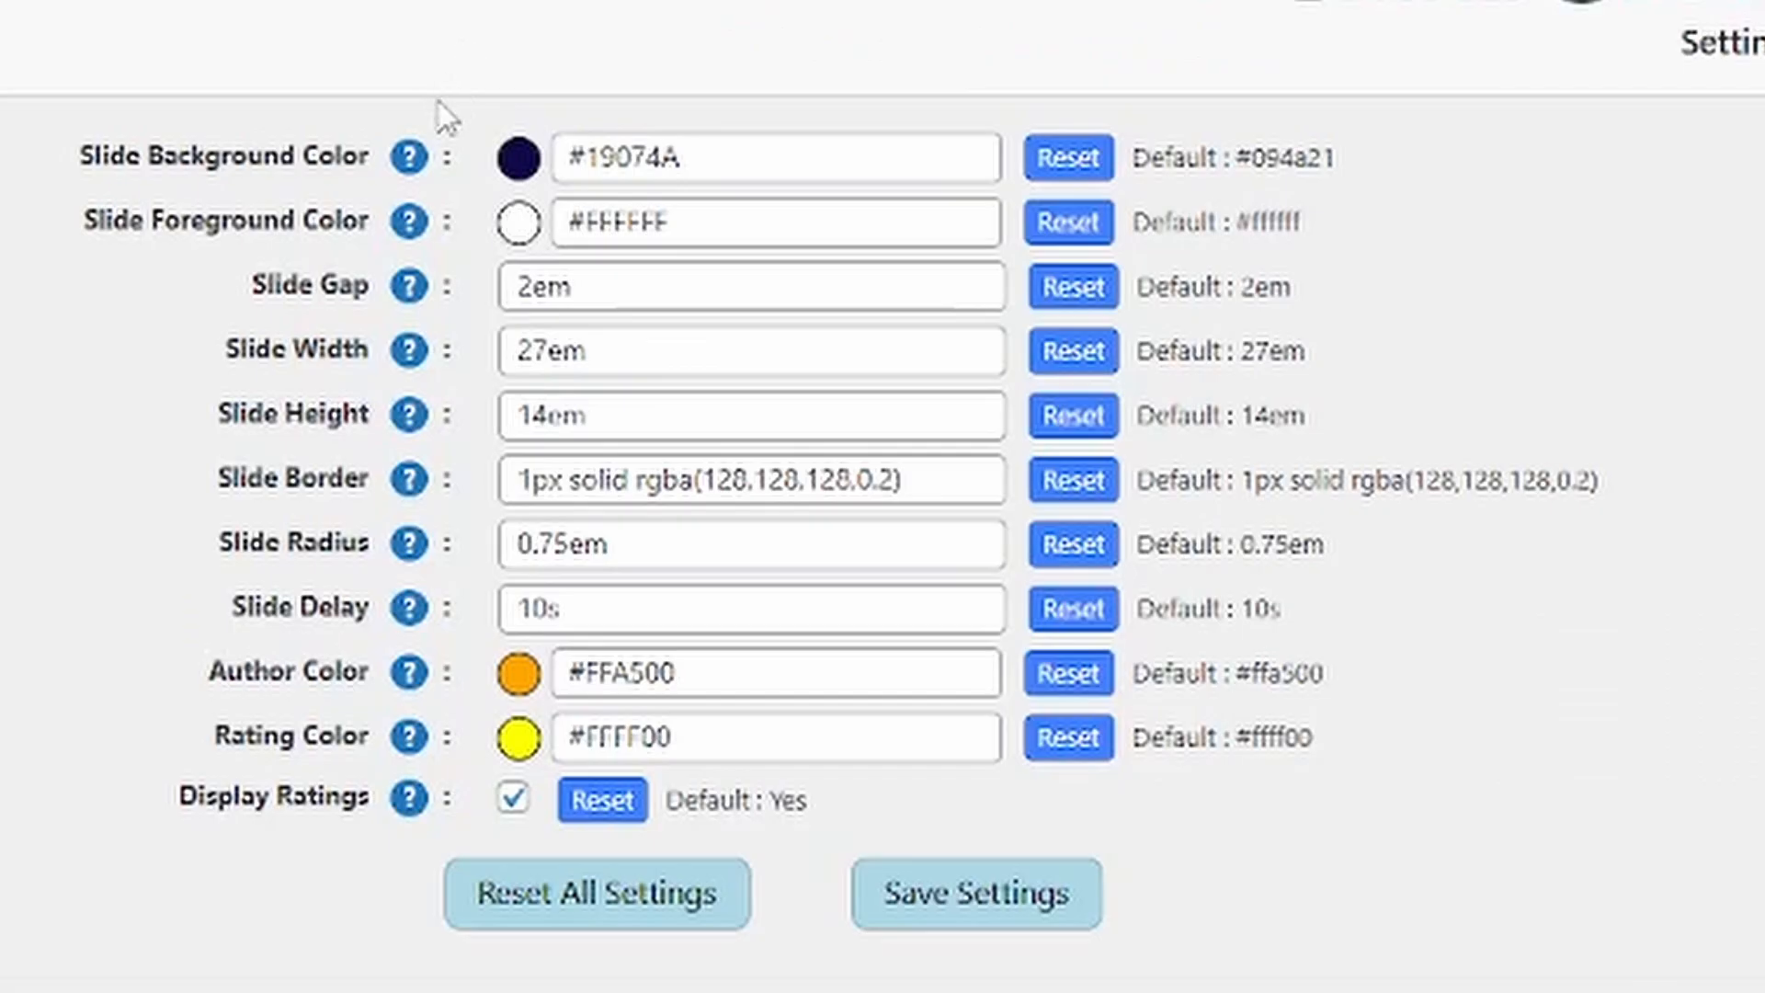
{"action": "mouse_move", "coordinate": [366, 140]}
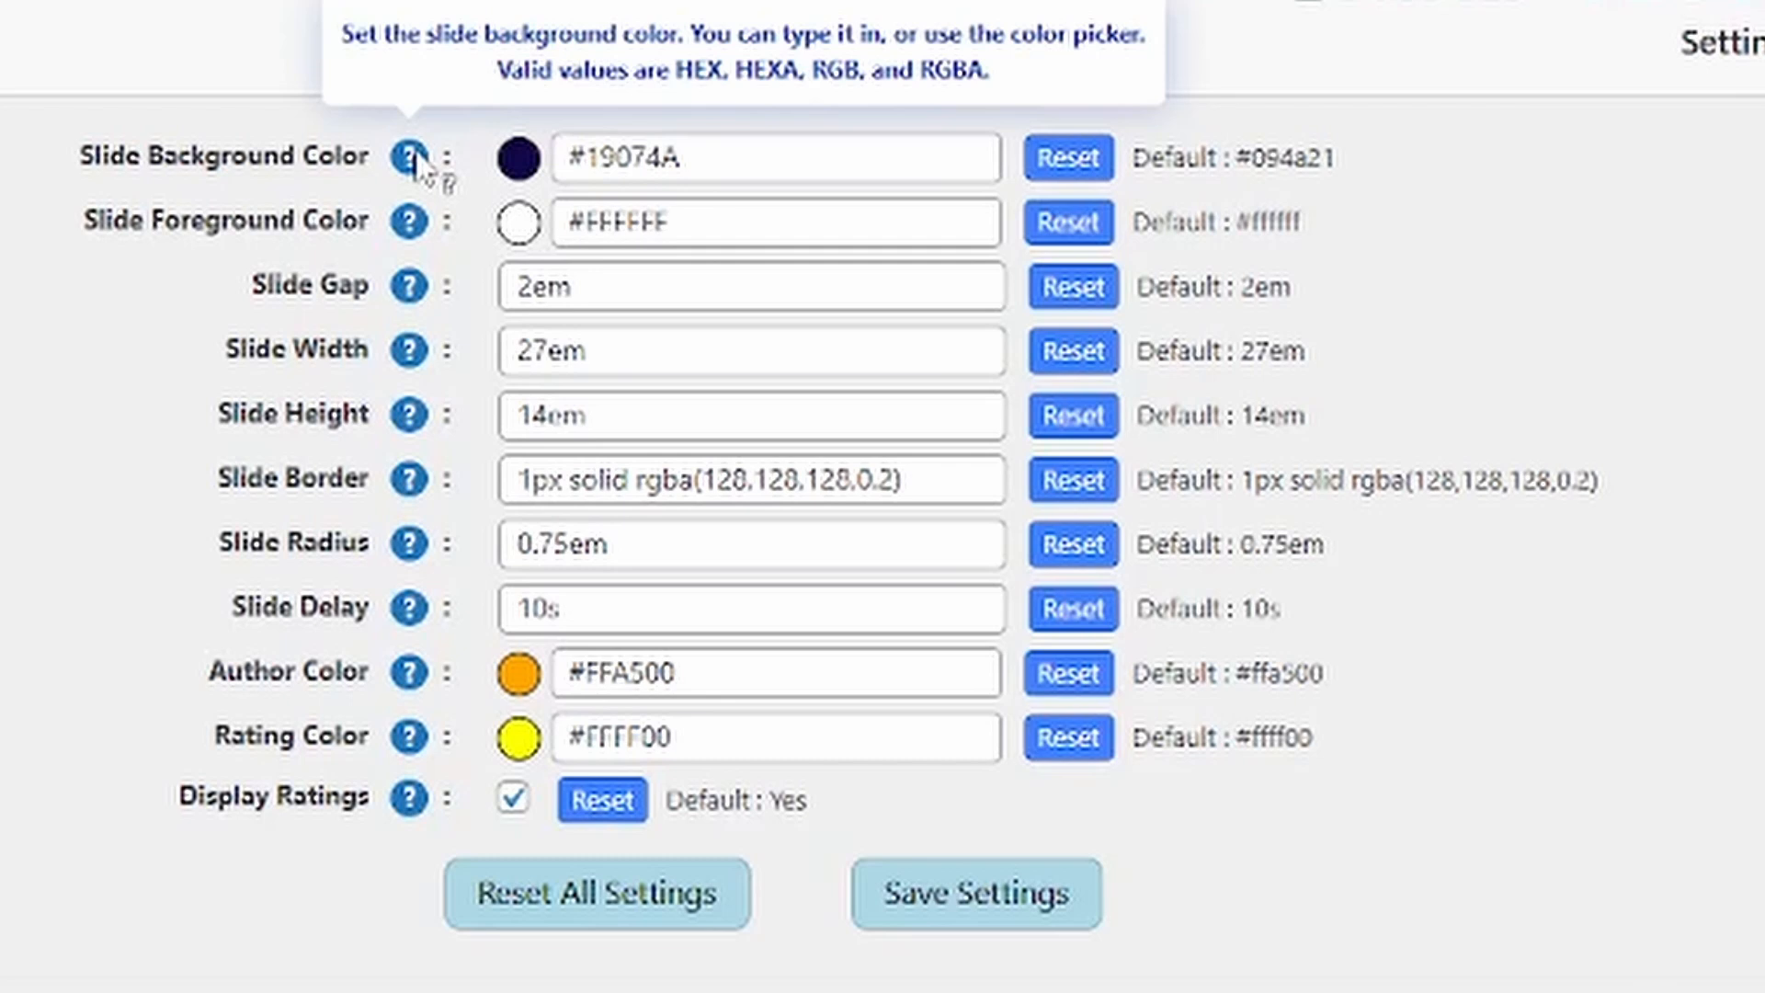
{"action": "mouse_move", "coordinate": [410, 235]}
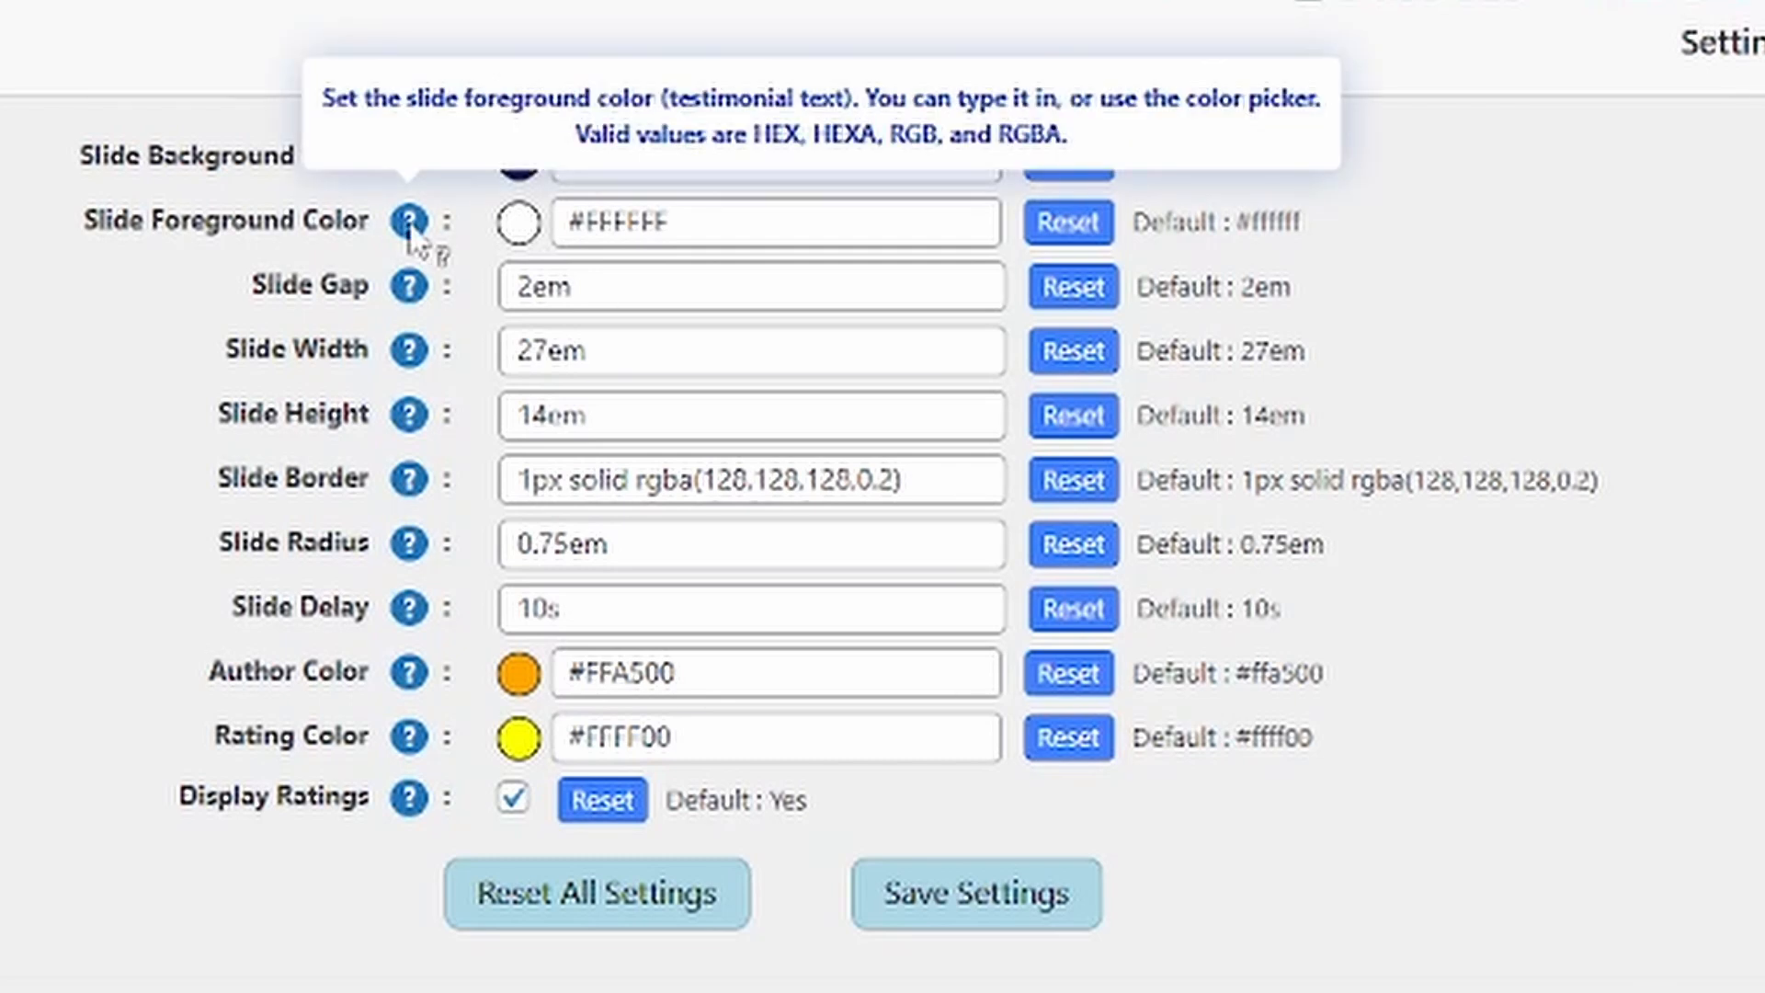
{"action": "mouse_move", "coordinate": [410, 284]}
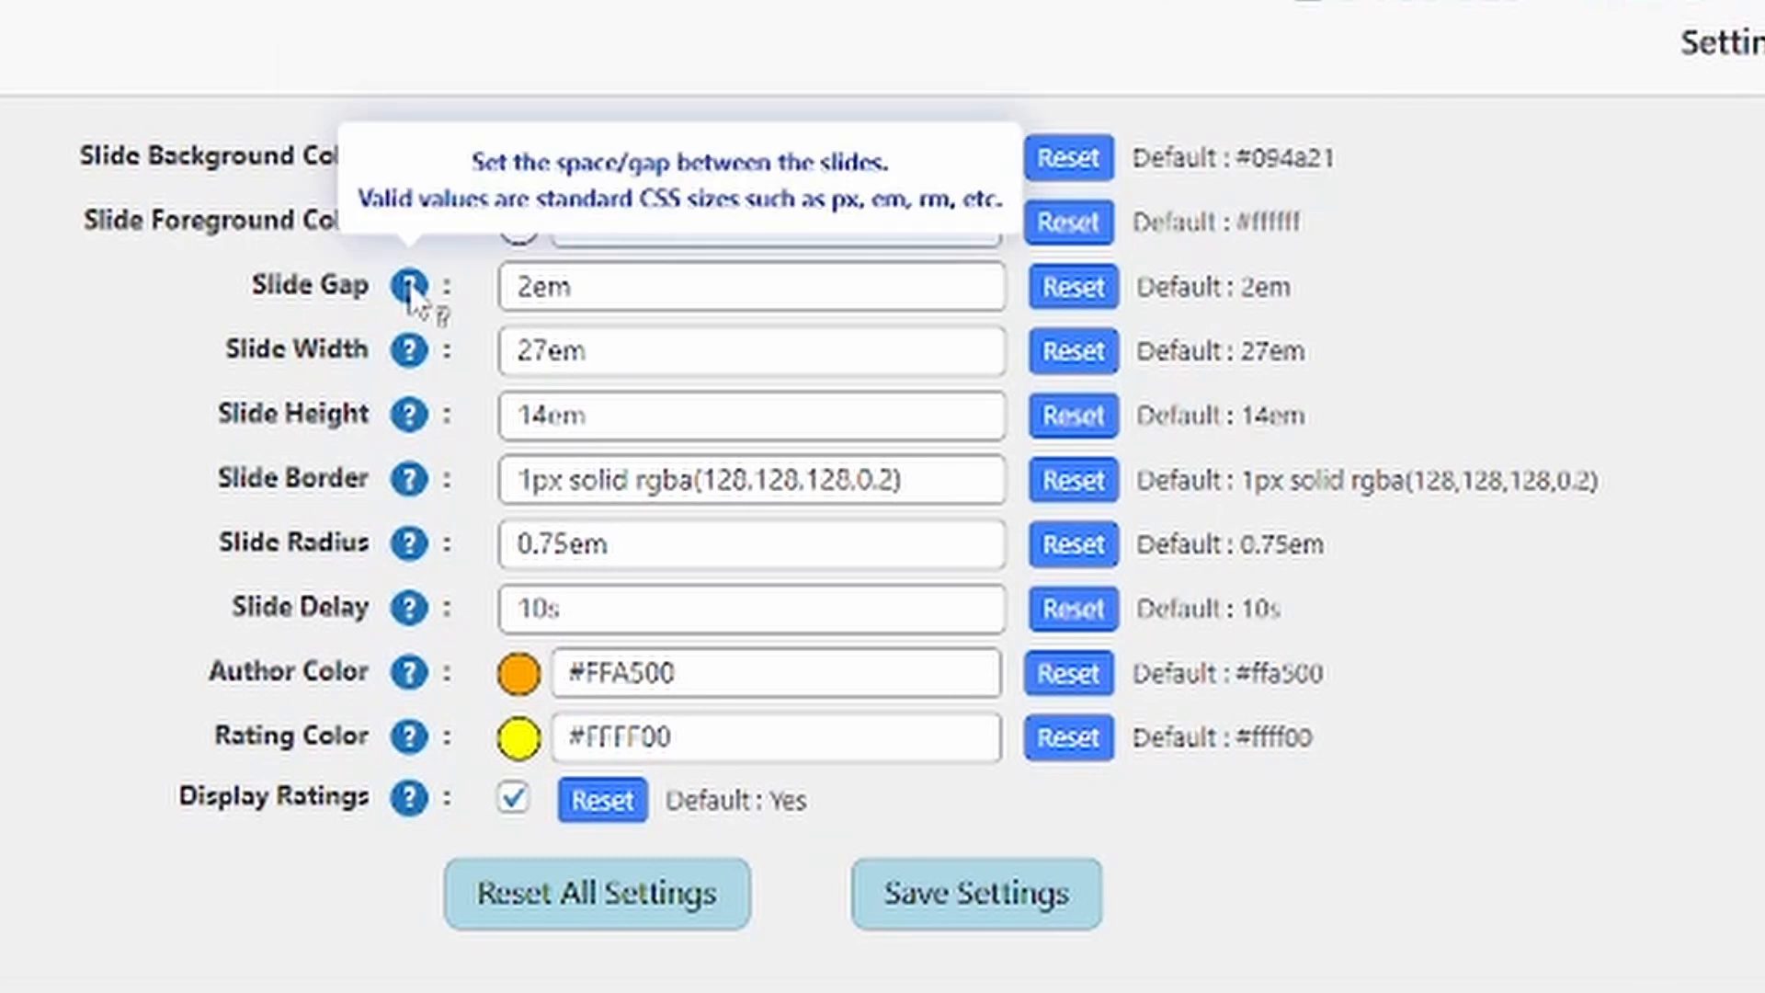
{"action": "mouse_move", "coordinate": [410, 487]}
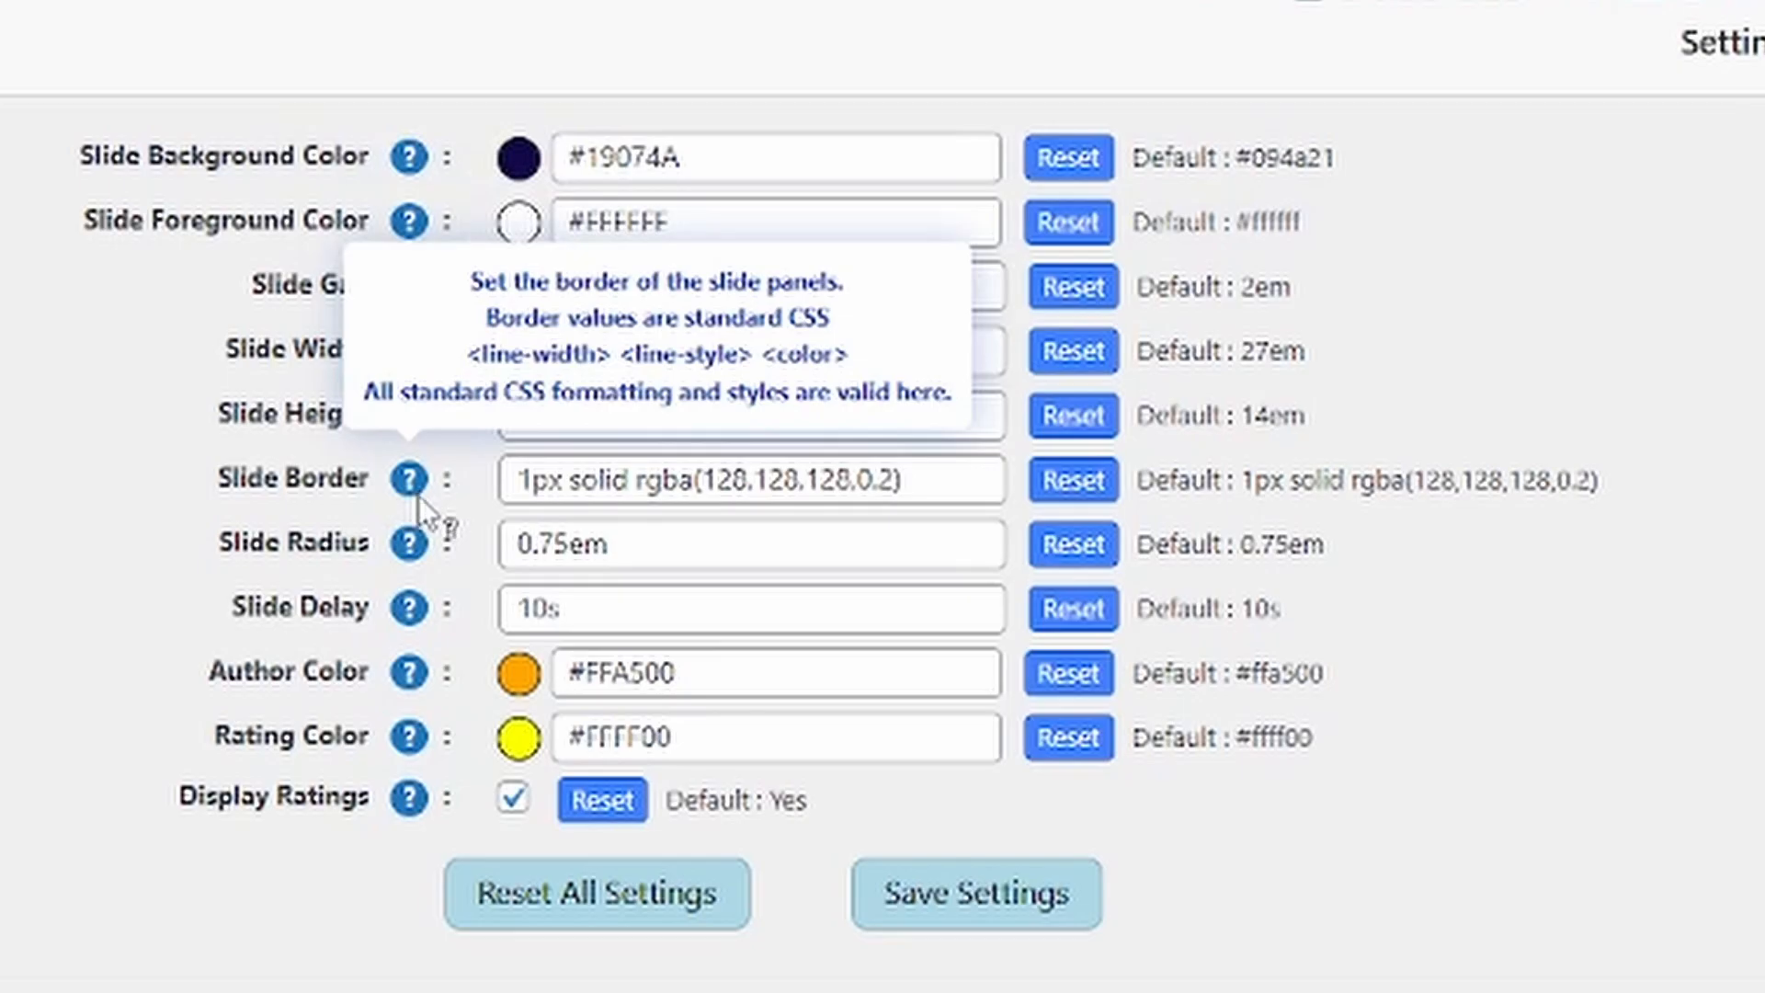
{"action": "mouse_move", "coordinate": [414, 546]}
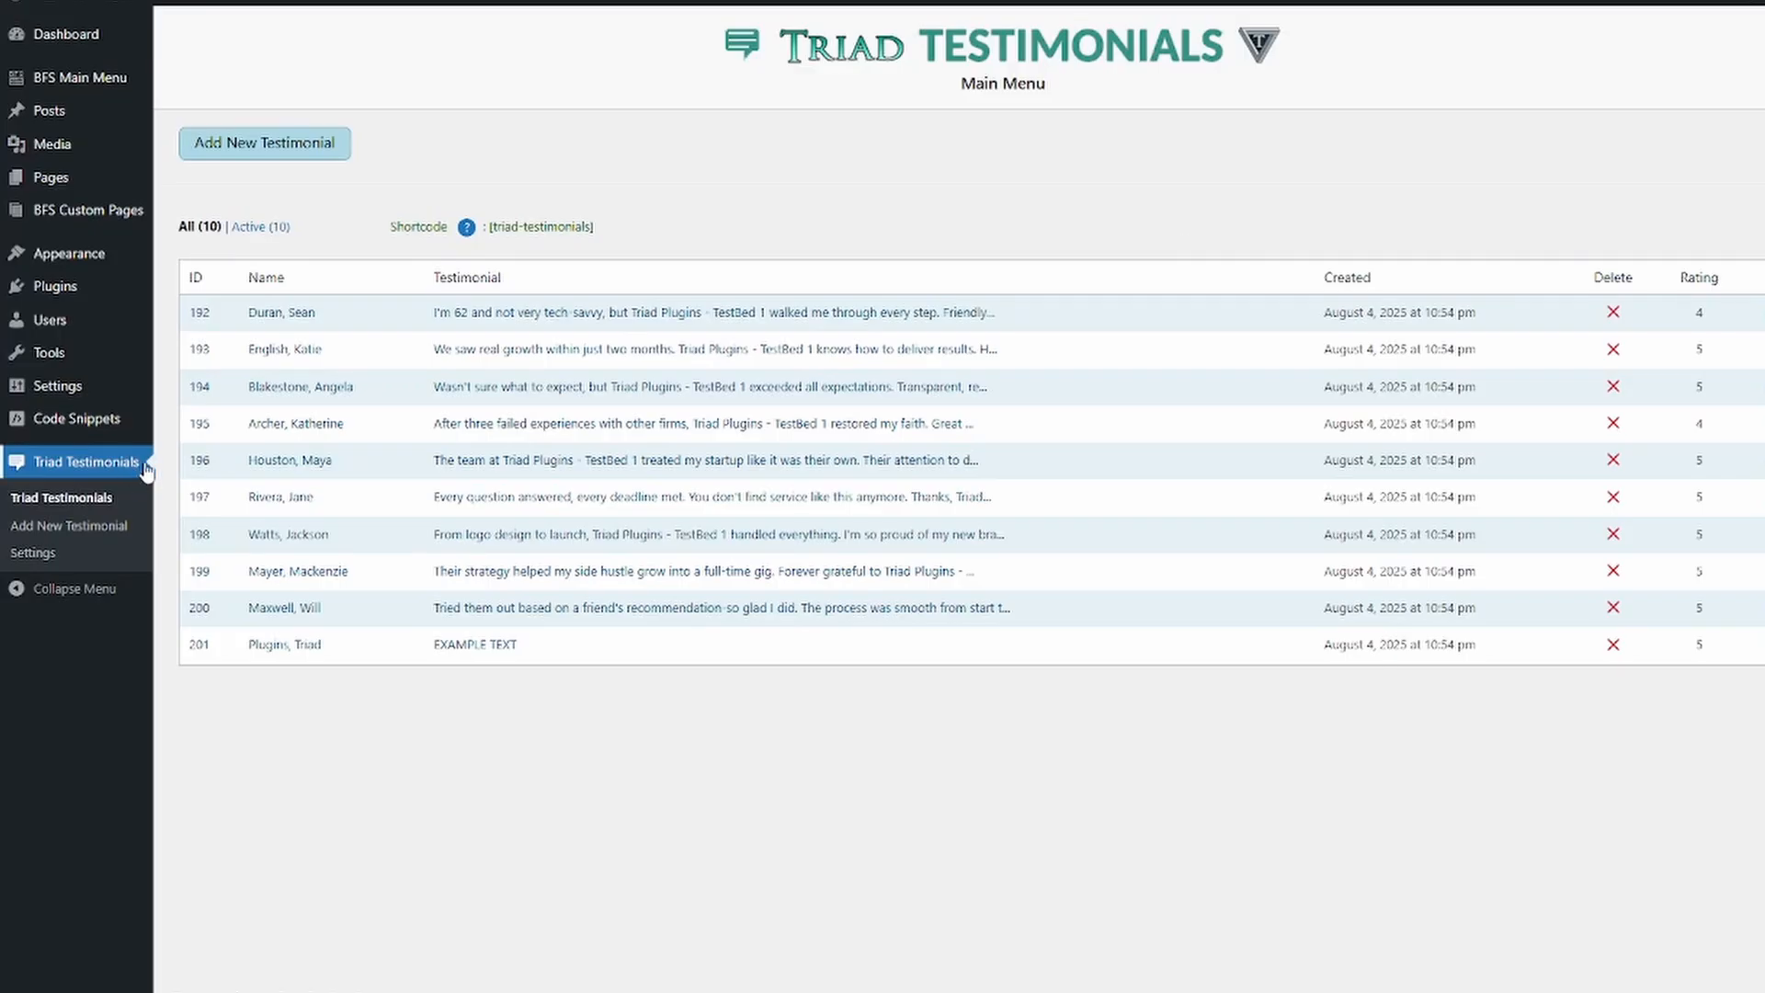
Step: Copy the [triad-testimonials] shortcode from the testimonials main menu page
{"action": "mouse_move", "coordinate": [468, 232]}
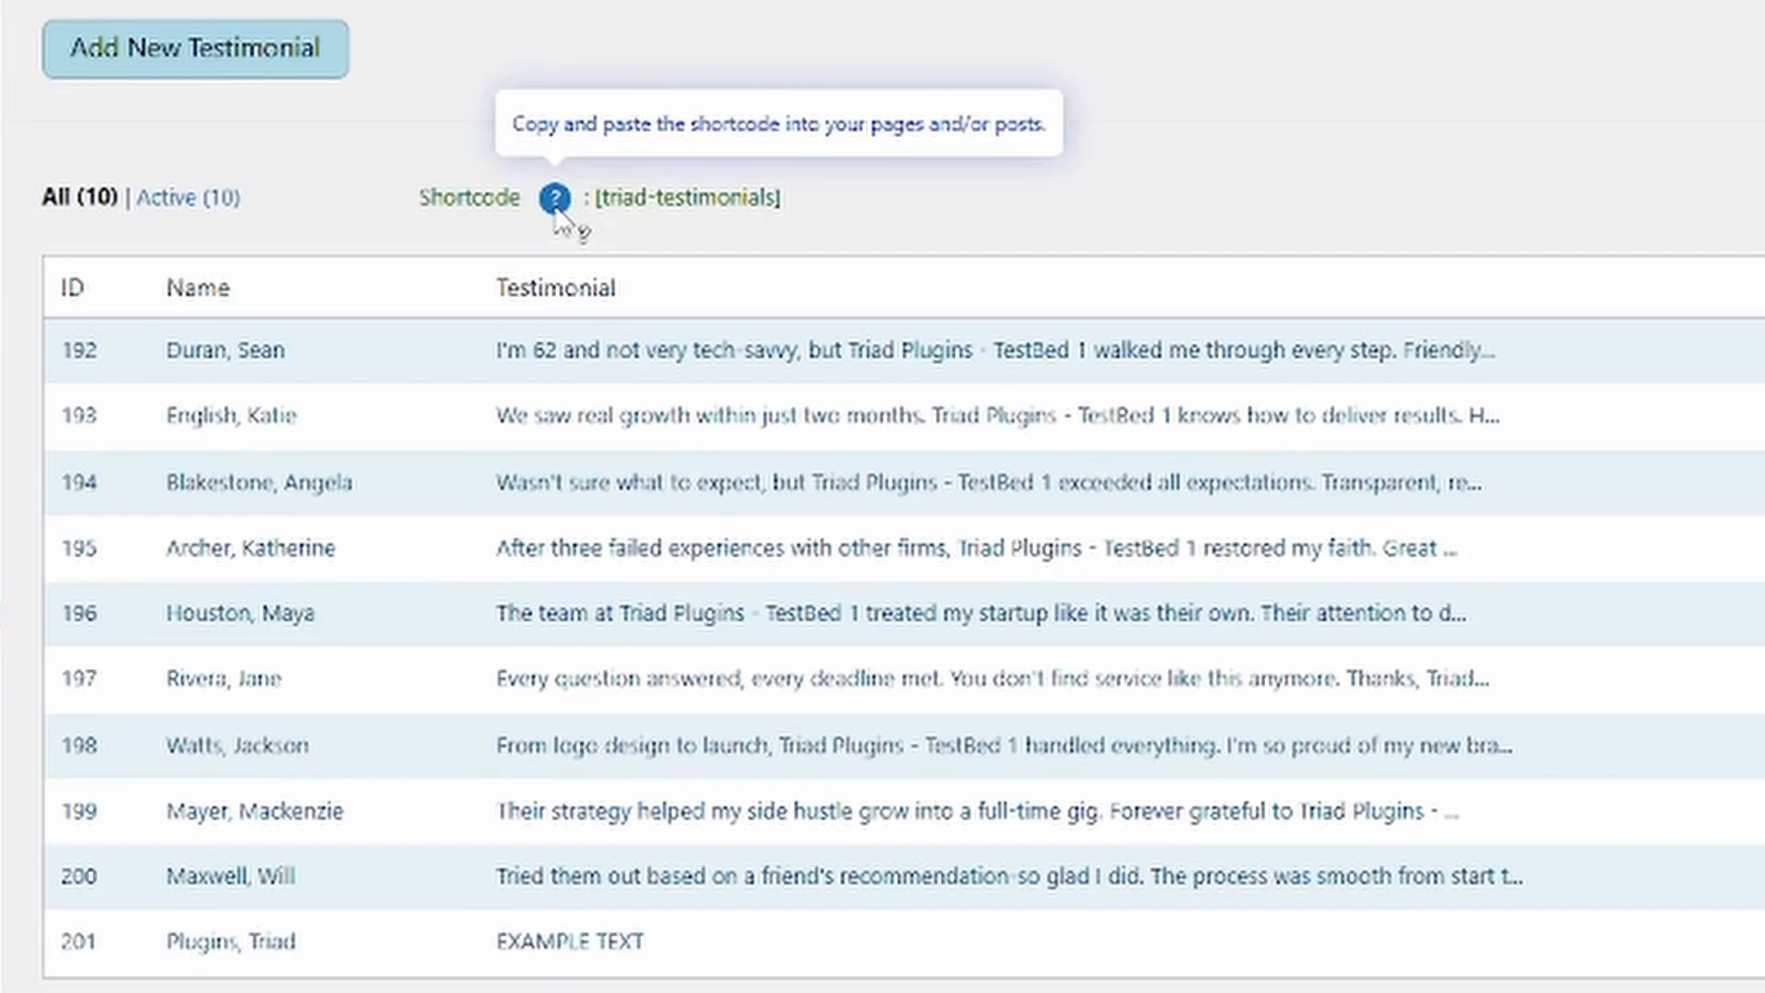
{"action": "left_click_drag", "start_coordinate": [782, 197], "coordinate": [596, 208]}
{"action": "key", "text": "ctrl+c"}
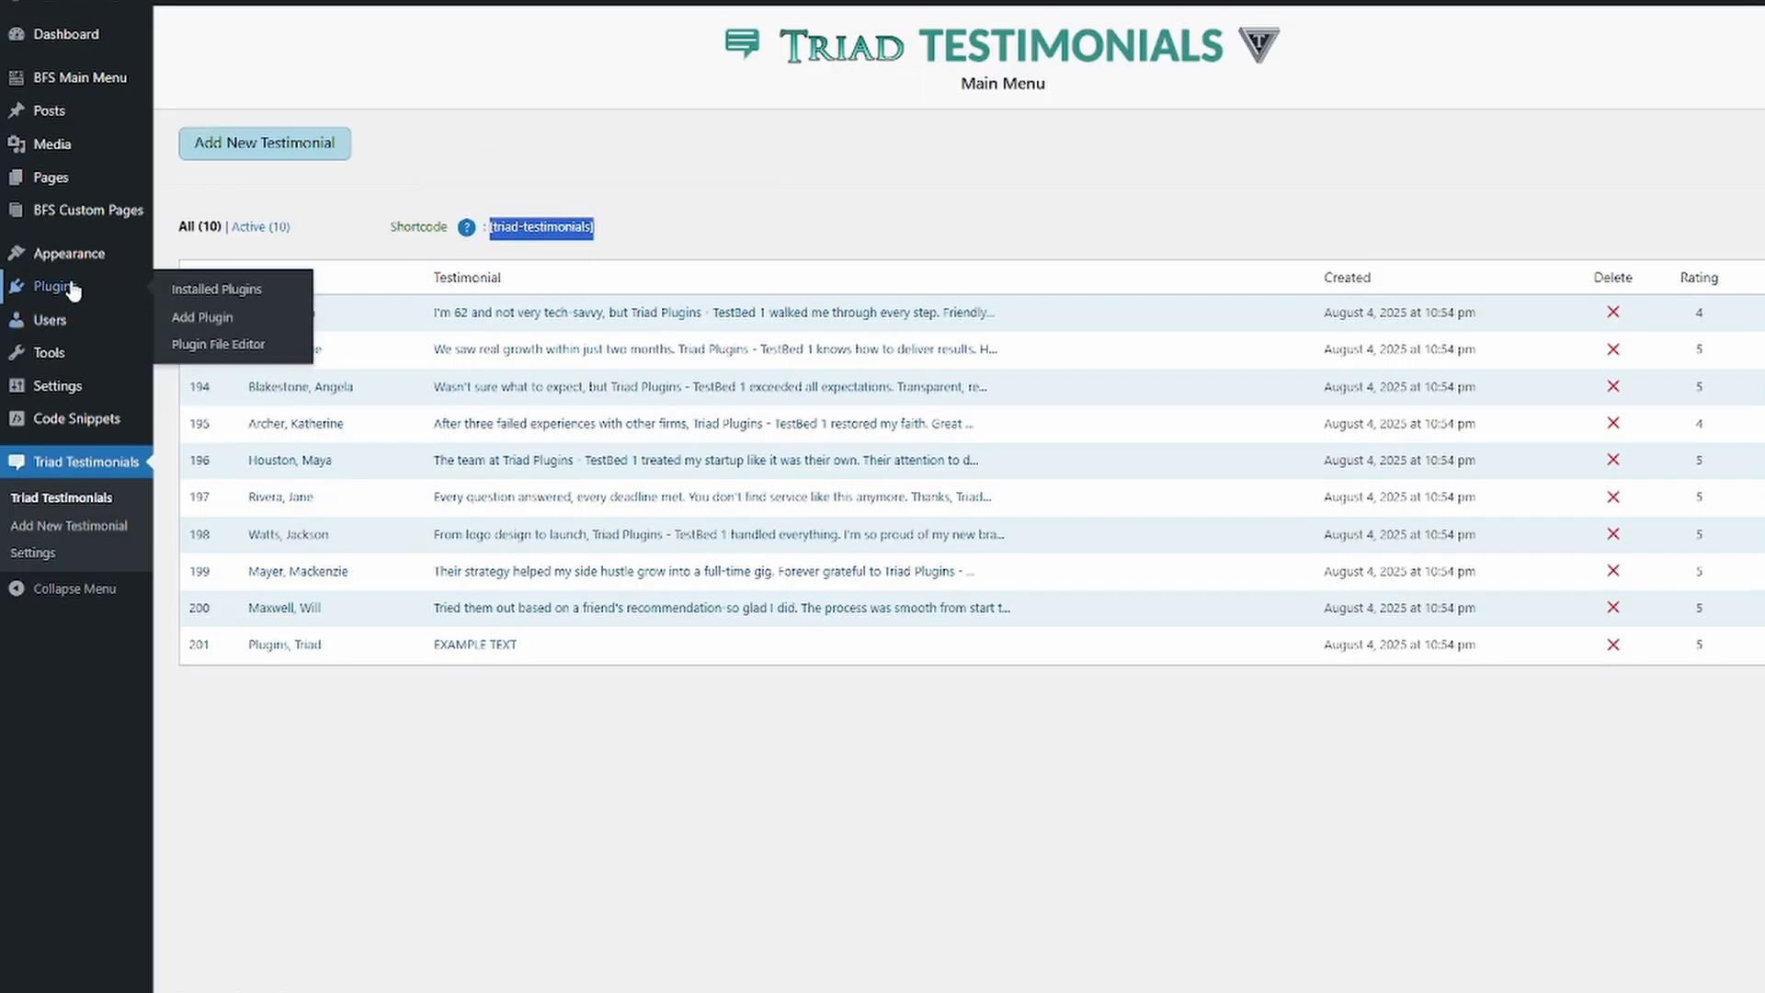
Step: Create a new WordPress page with the title TRIAD TESTIMONIALS
{"action": "mouse_move", "coordinate": [81, 184]}
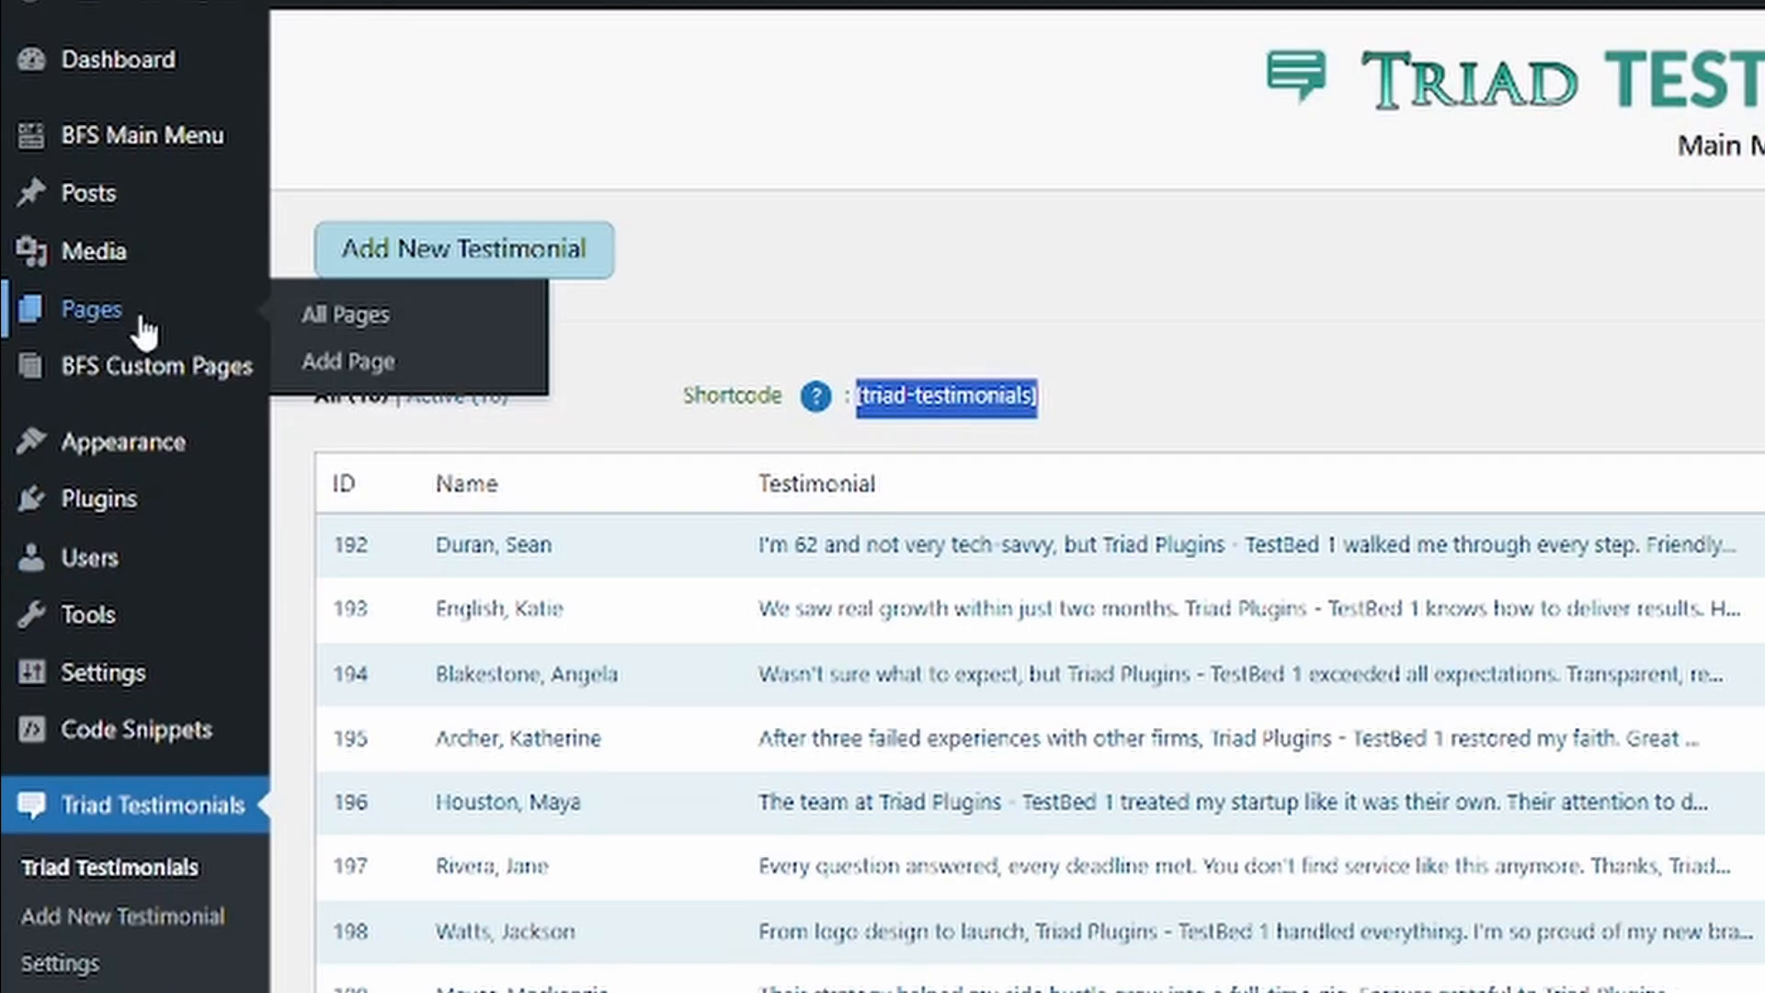
{"action": "left_click", "coordinate": [139, 322]}
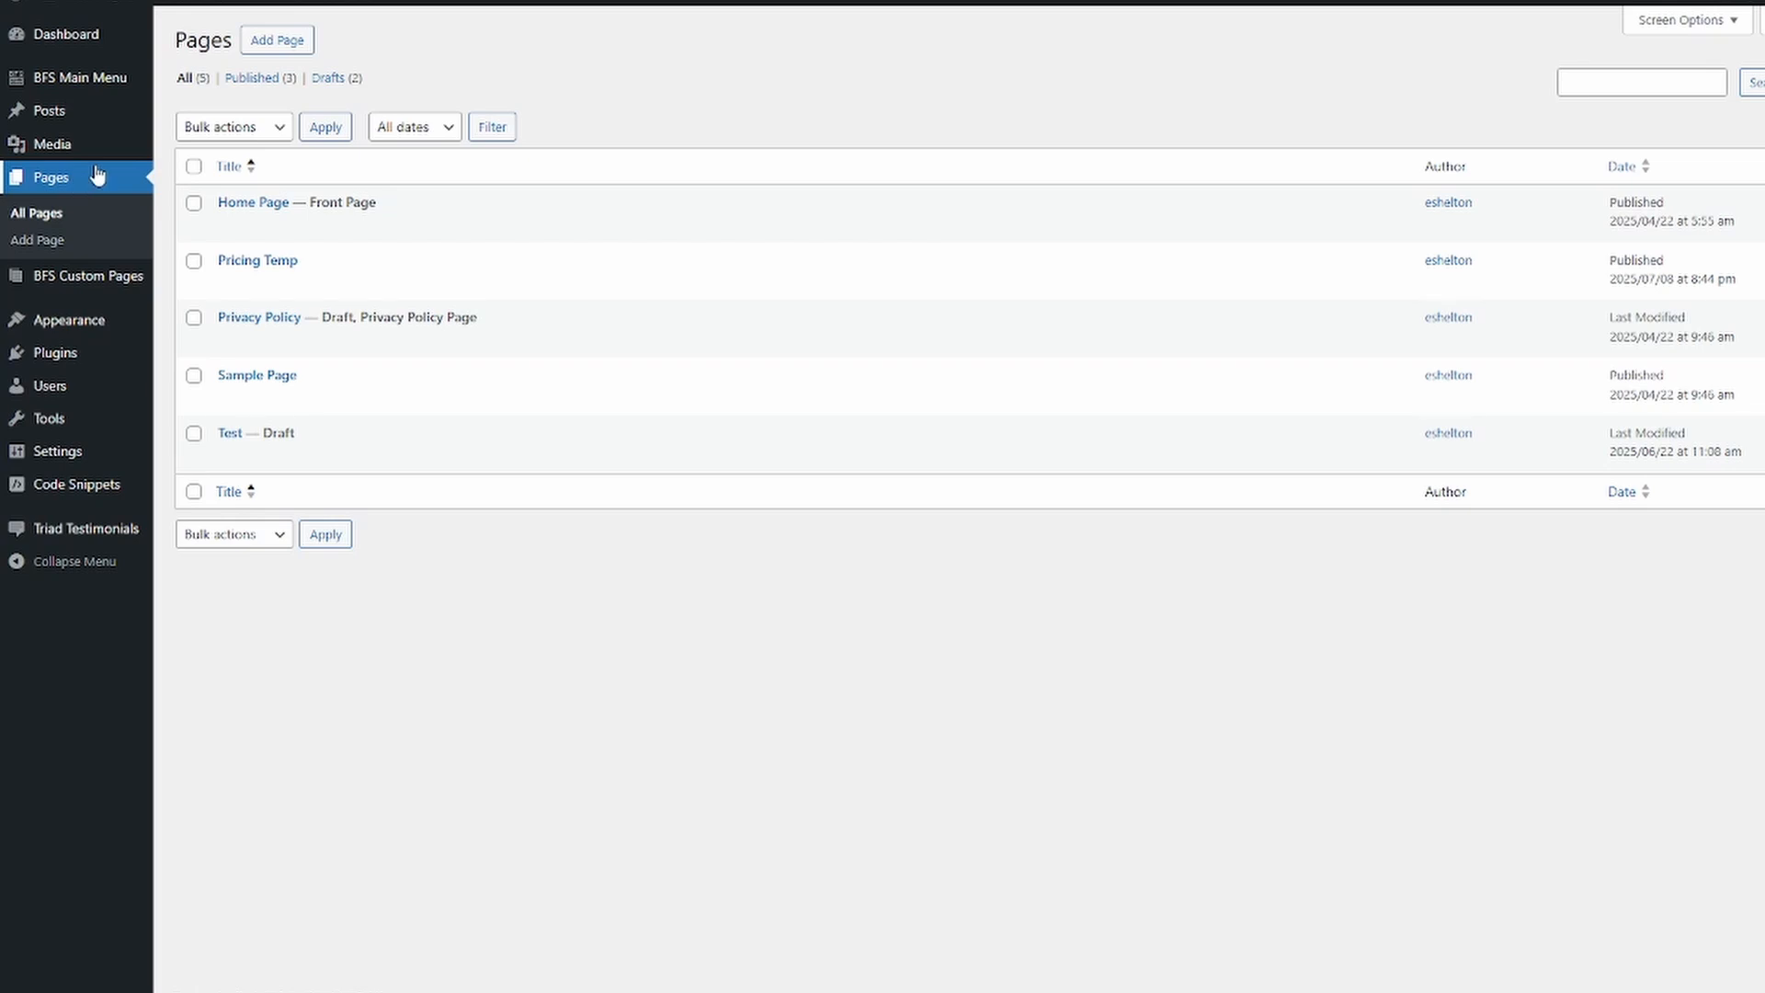
{"action": "left_click", "coordinate": [274, 41]}
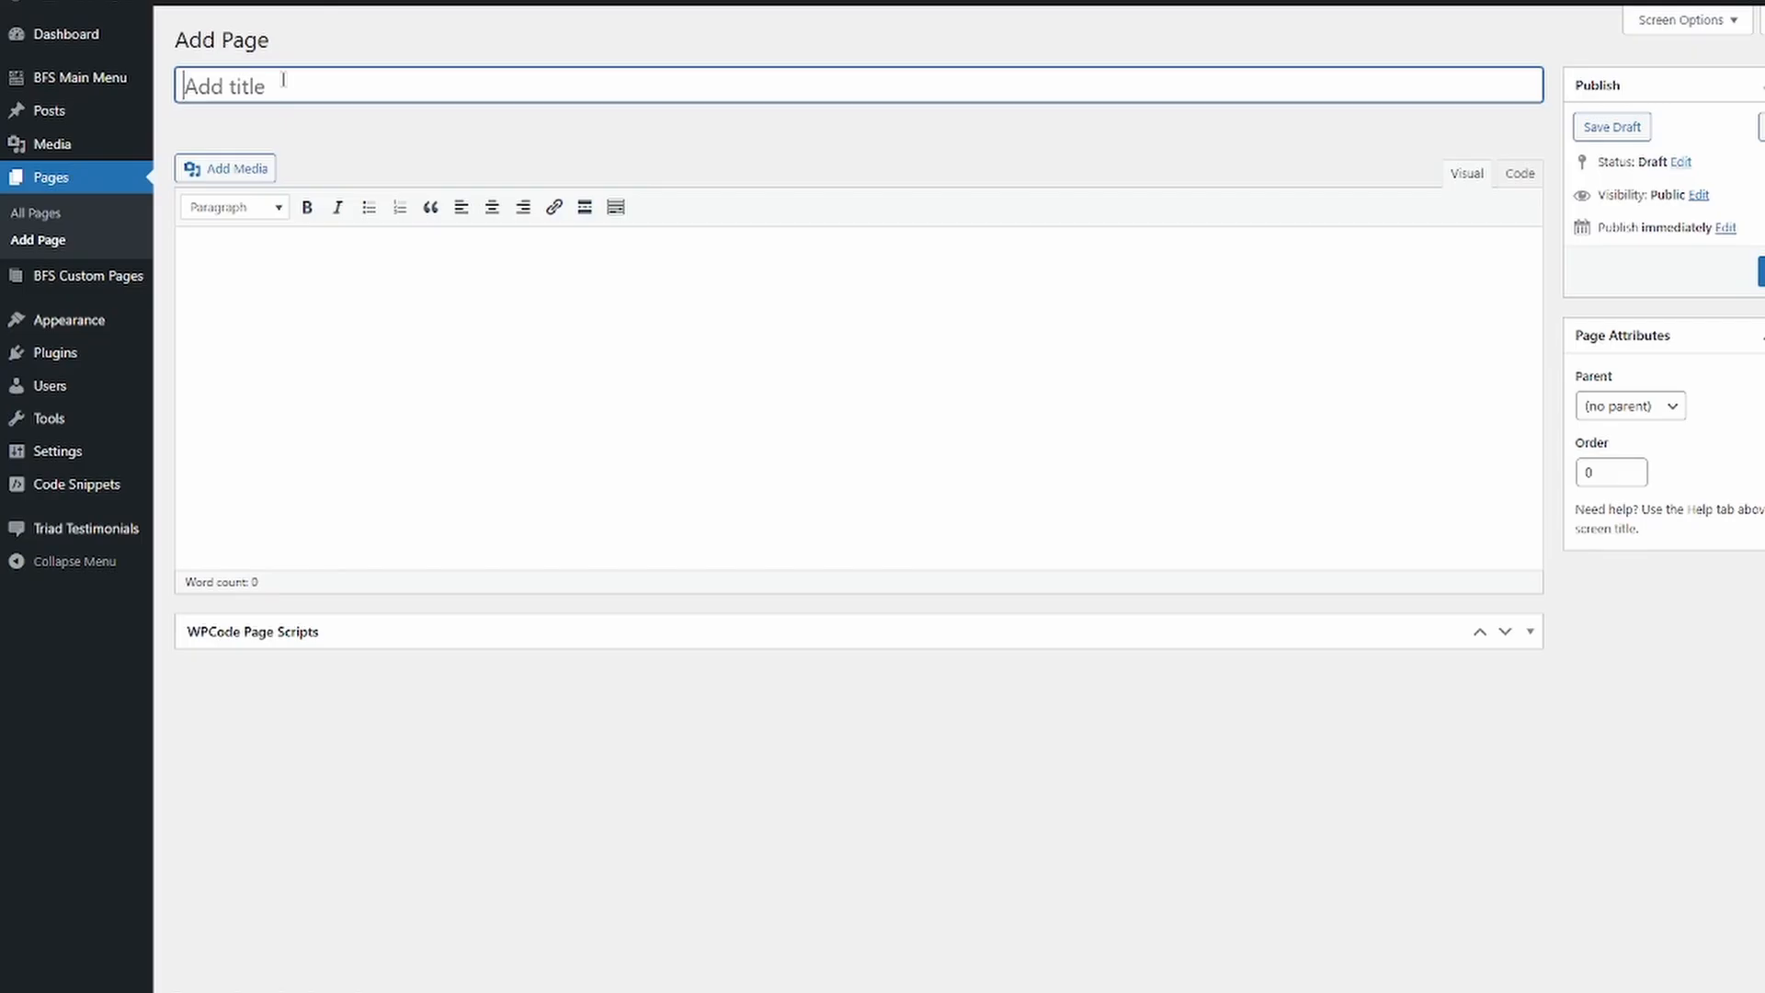
{"action": "type", "text": "TRIAD TESTIMONIALS"}
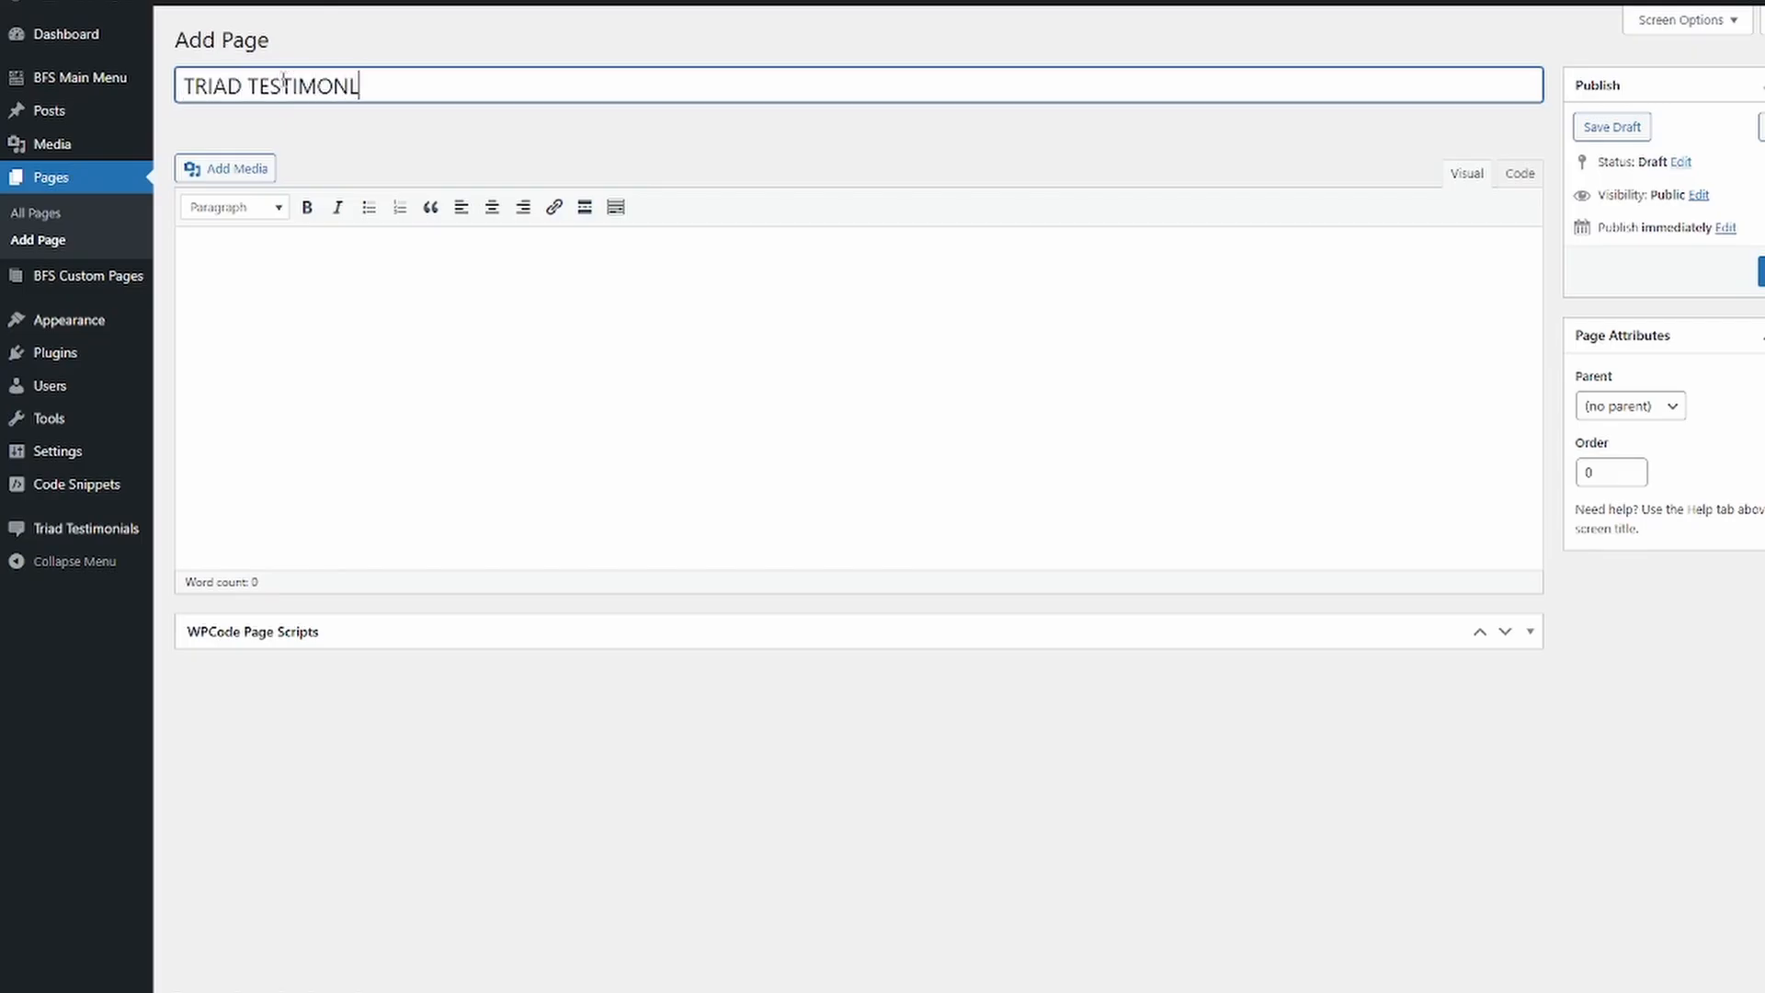
Step: Paste the copied [triad-testimonials] shortcode into the body of the new page
{"action": "key", "text": "Tab"}
{"action": "key", "text": "Tab"}
{"action": "key", "text": "Tab"}
{"action": "key", "text": "Tab"}
{"action": "key", "text": "Tab"}
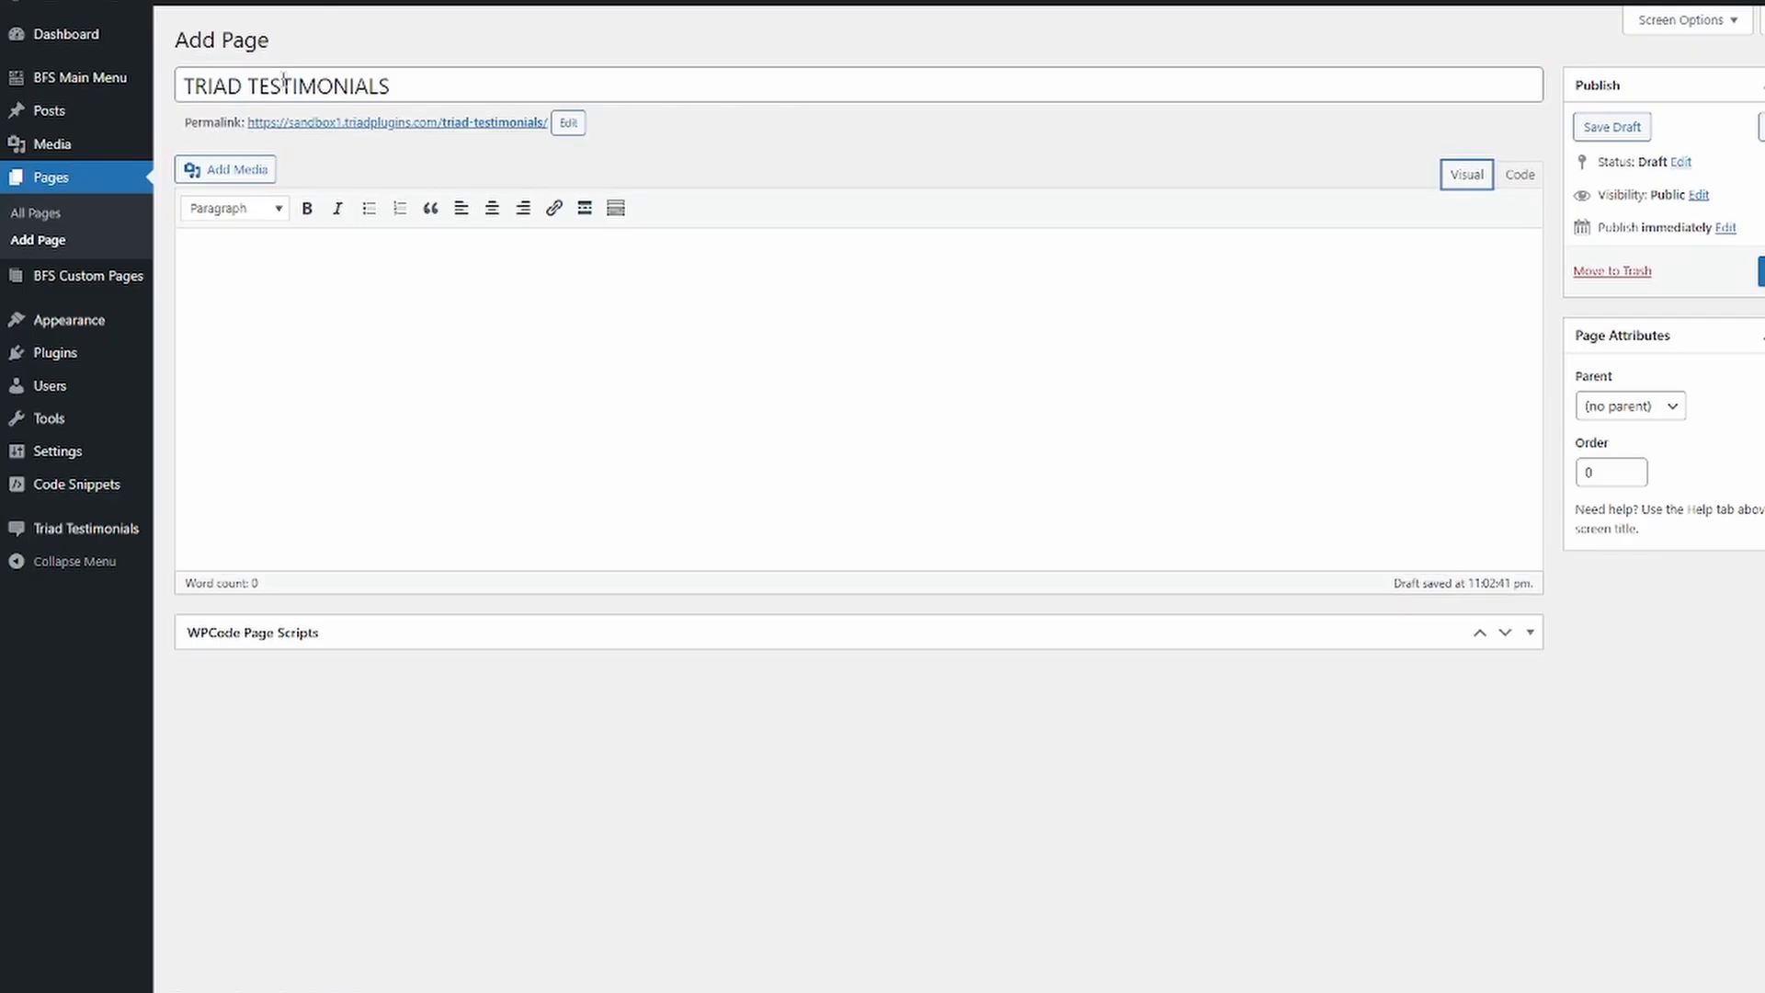
{"action": "key", "text": "ctrl+v"}
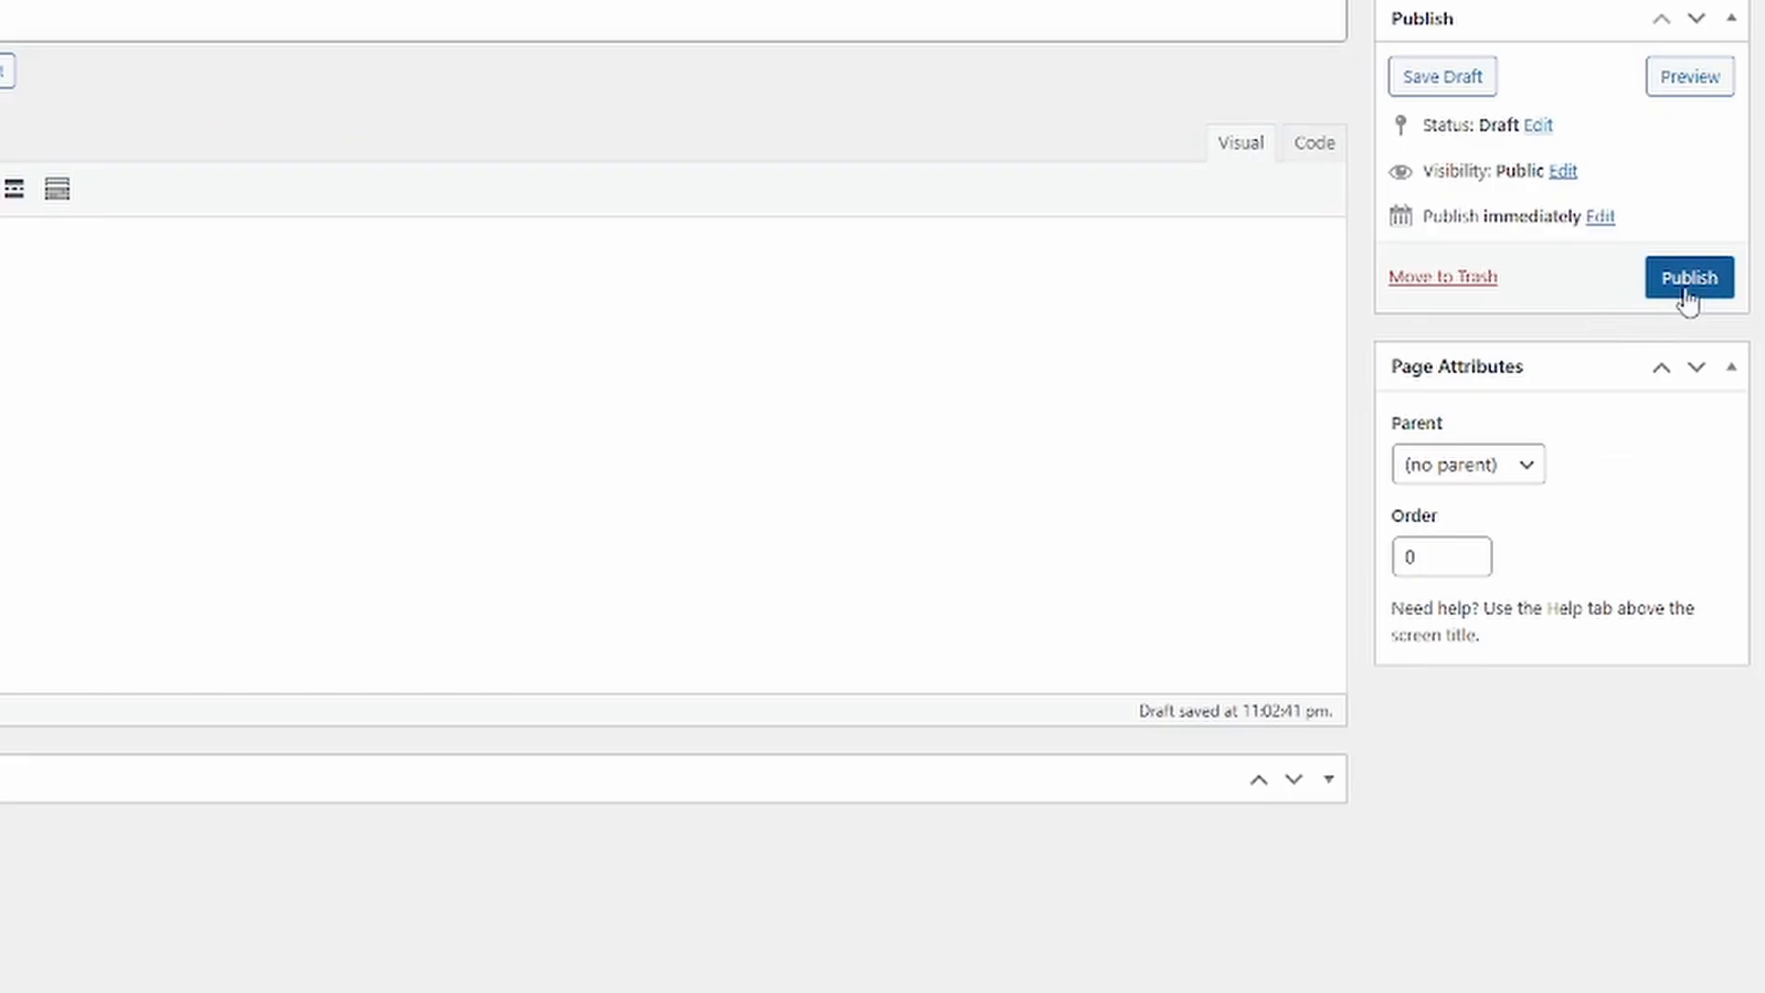
Step: Publish the TRIAD TESTIMONIALS page and open its permalink to view the live testimonials
{"action": "left_click", "coordinate": [1760, 273]}
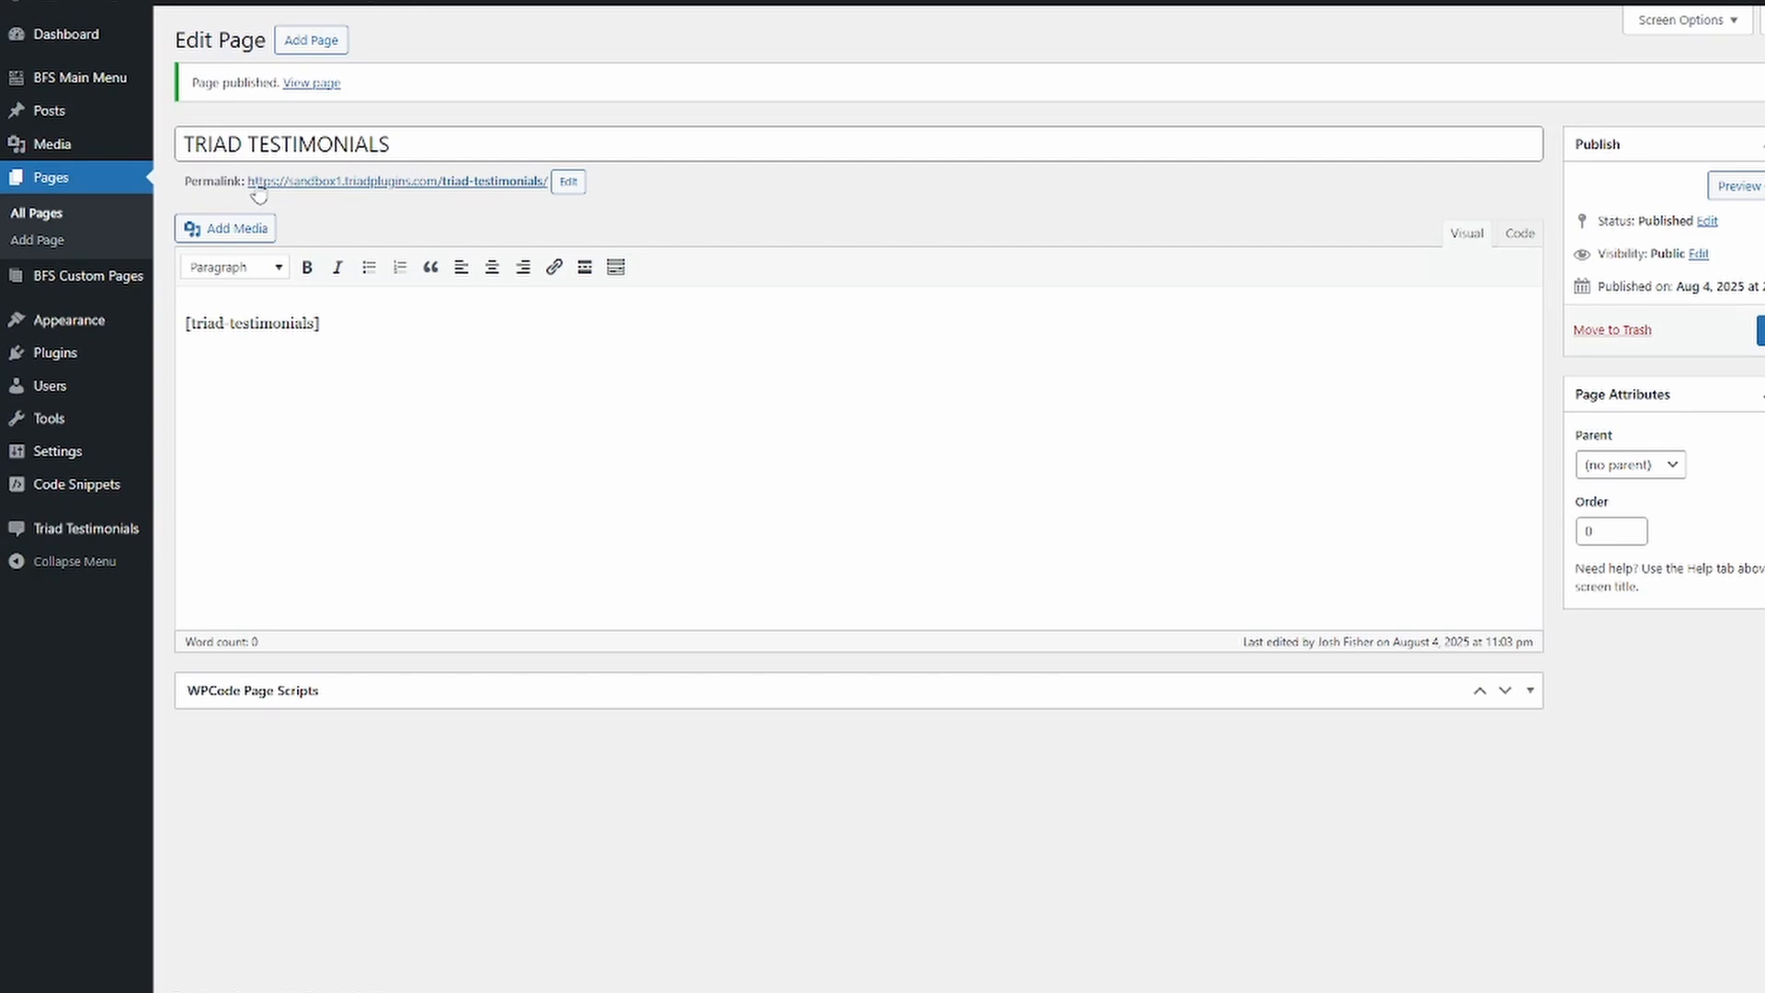
{"action": "left_click", "coordinate": [433, 183]}
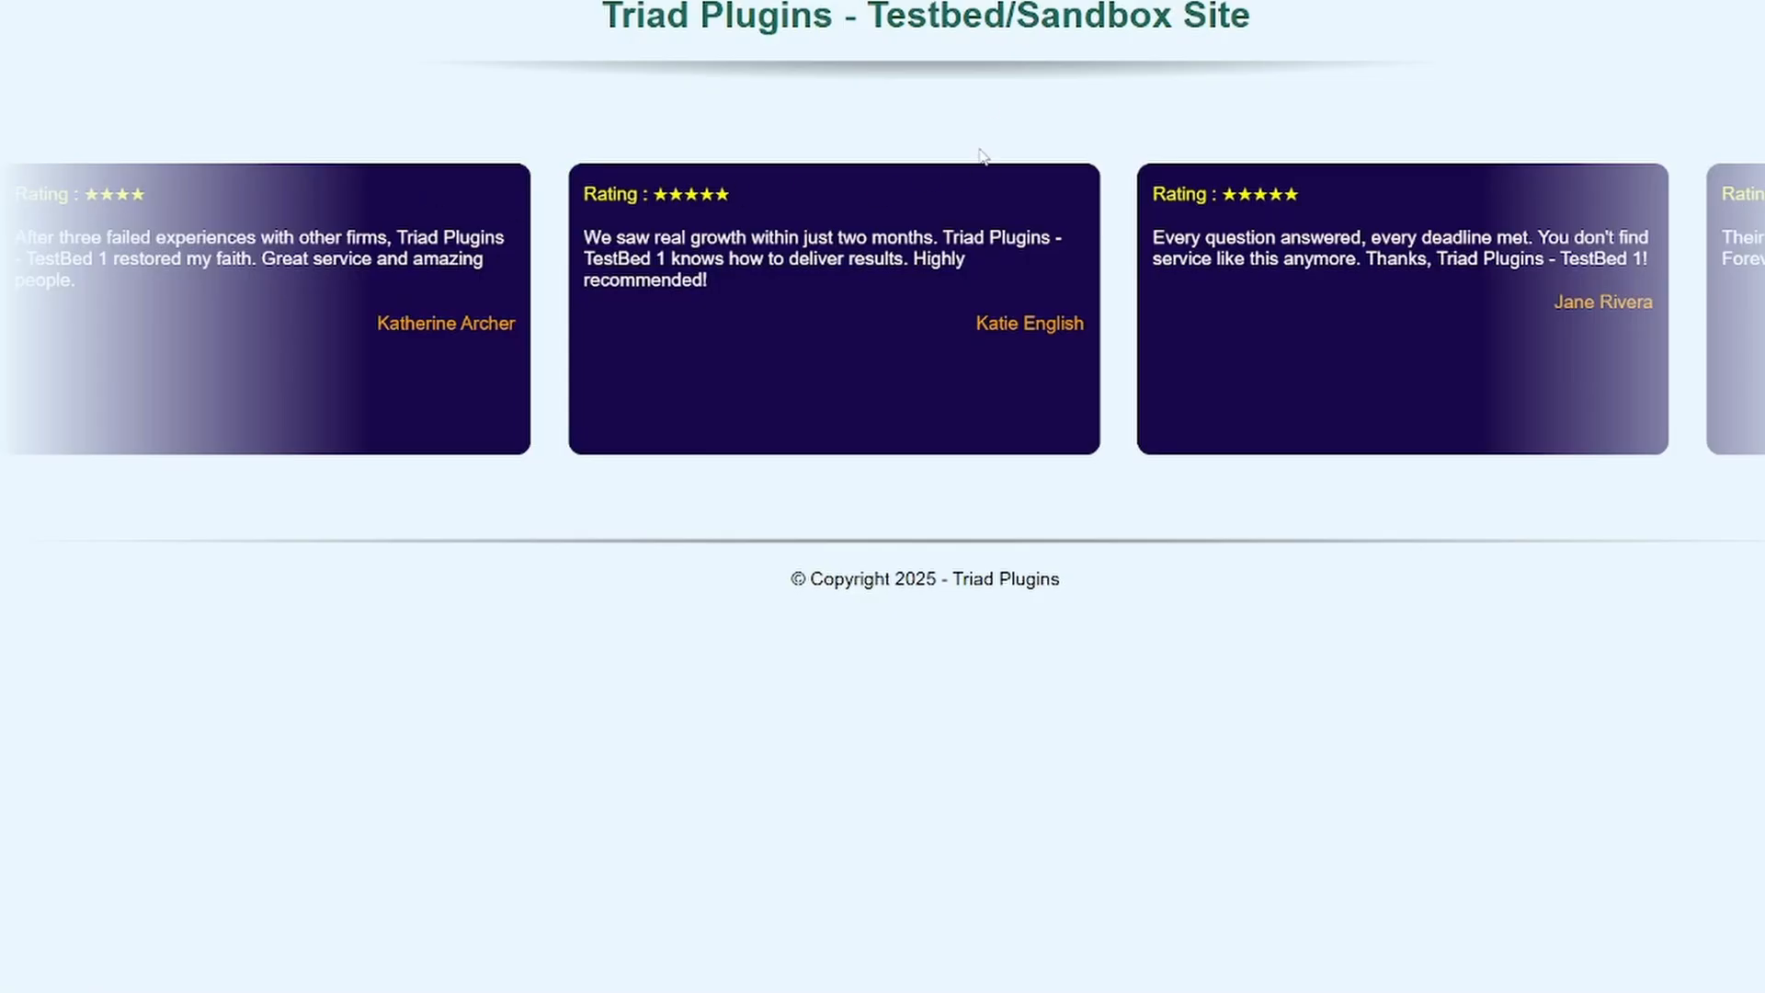